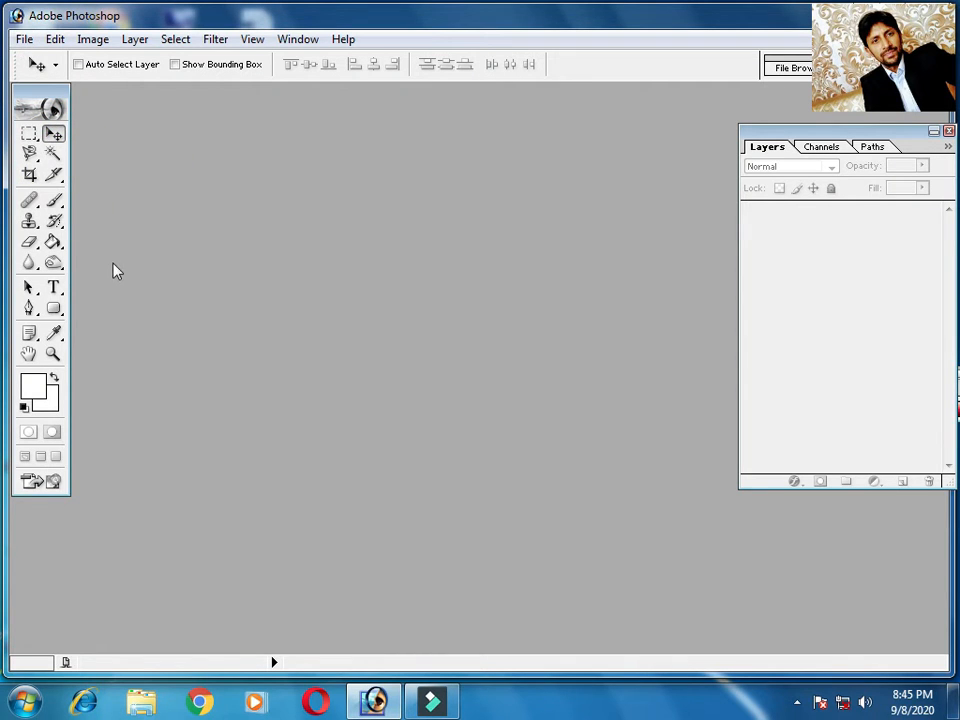
Create a new white RGB document from the 5 x 7 inch preset at 300 pixels/inch and reposition its window
{"action": "left_click", "coordinate": [24, 40]}
{"action": "left_click", "coordinate": [66, 62]}
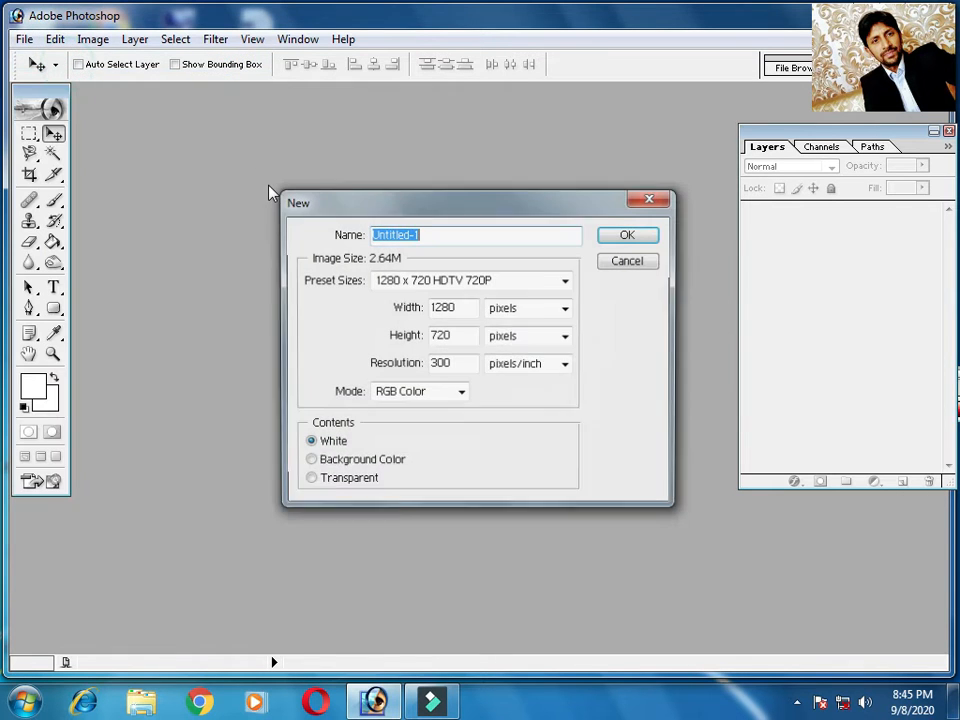
{"action": "left_click", "coordinate": [551, 284]}
{"action": "left_click", "coordinate": [425, 119]}
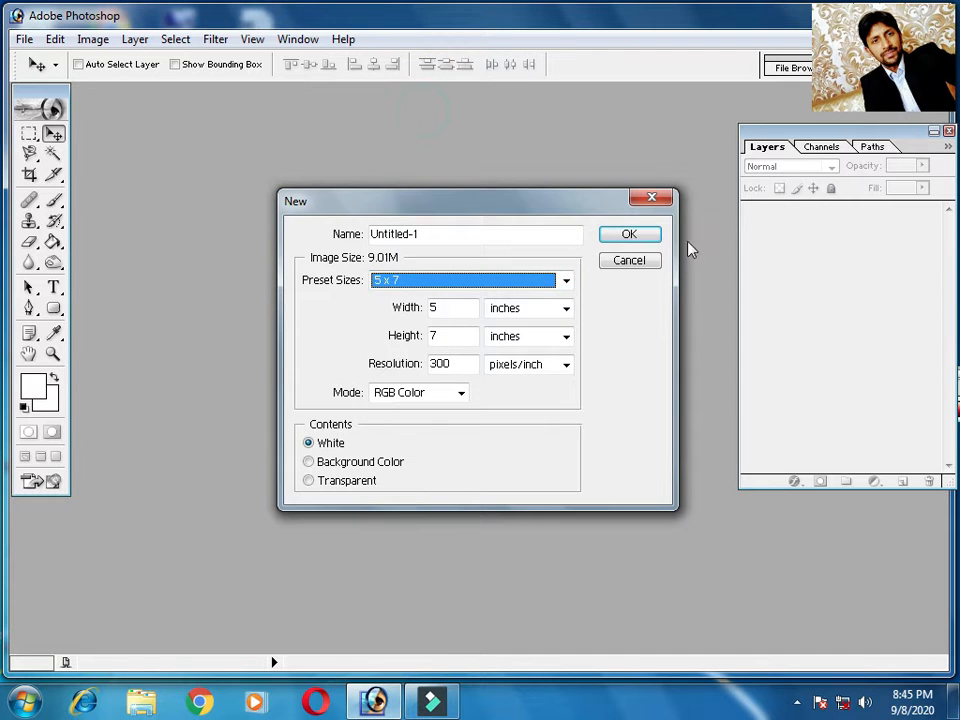
{"action": "left_click", "coordinate": [640, 236]}
{"action": "left_click_drag", "start_coordinate": [277, 106], "coordinate": [360, 124]}
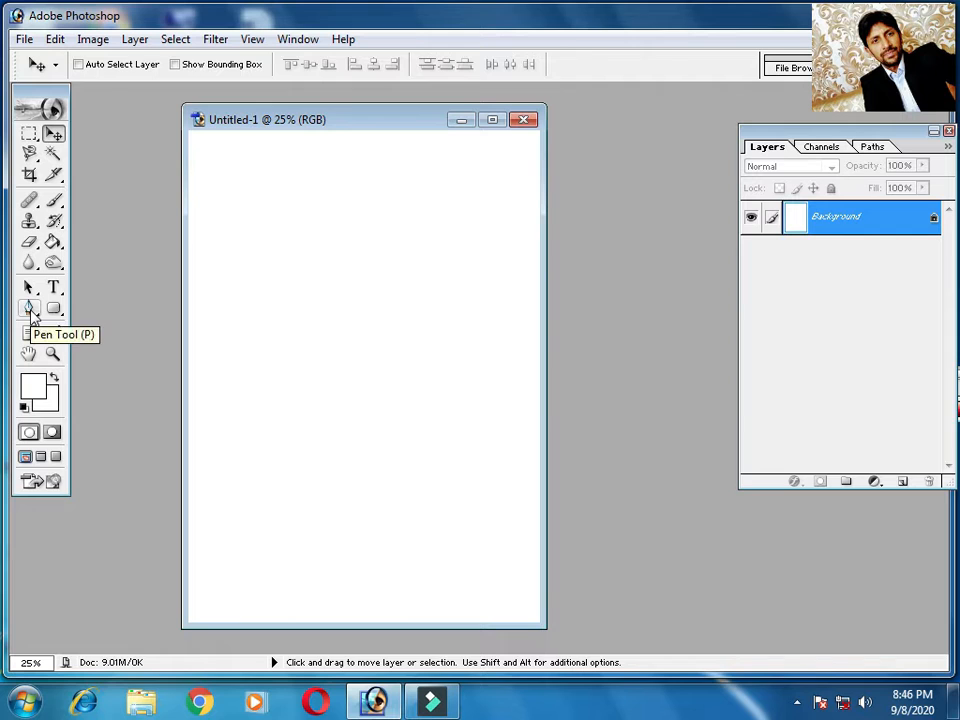
Convert the locked Background into a regular layer named Layer 0 with default settings
{"action": "left_click", "coordinate": [30, 309]}
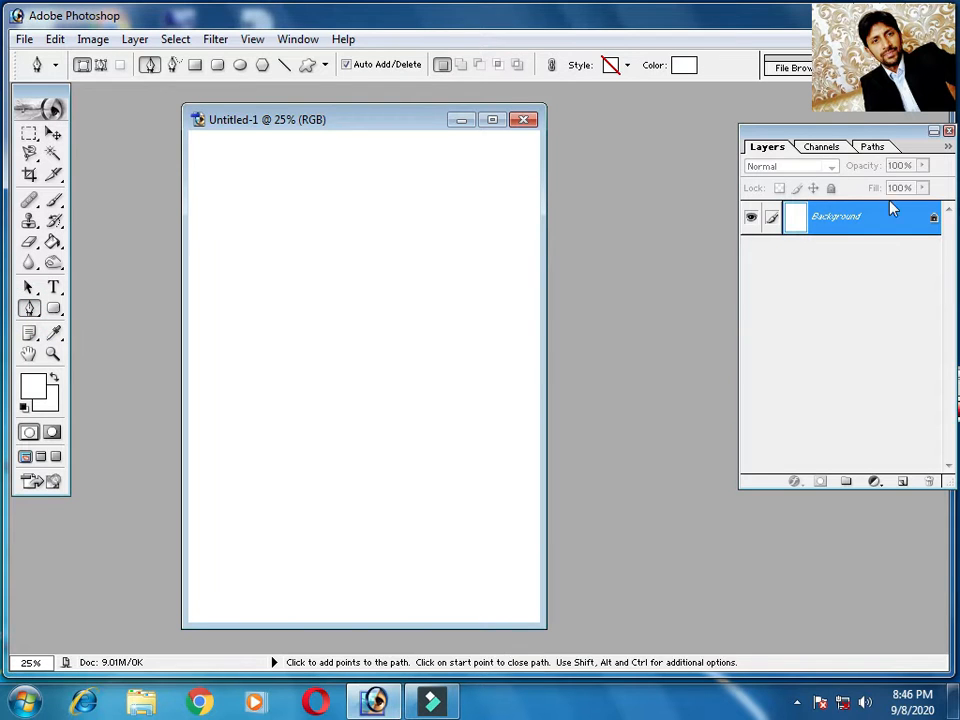
{"action": "left_click", "coordinate": [53, 135]}
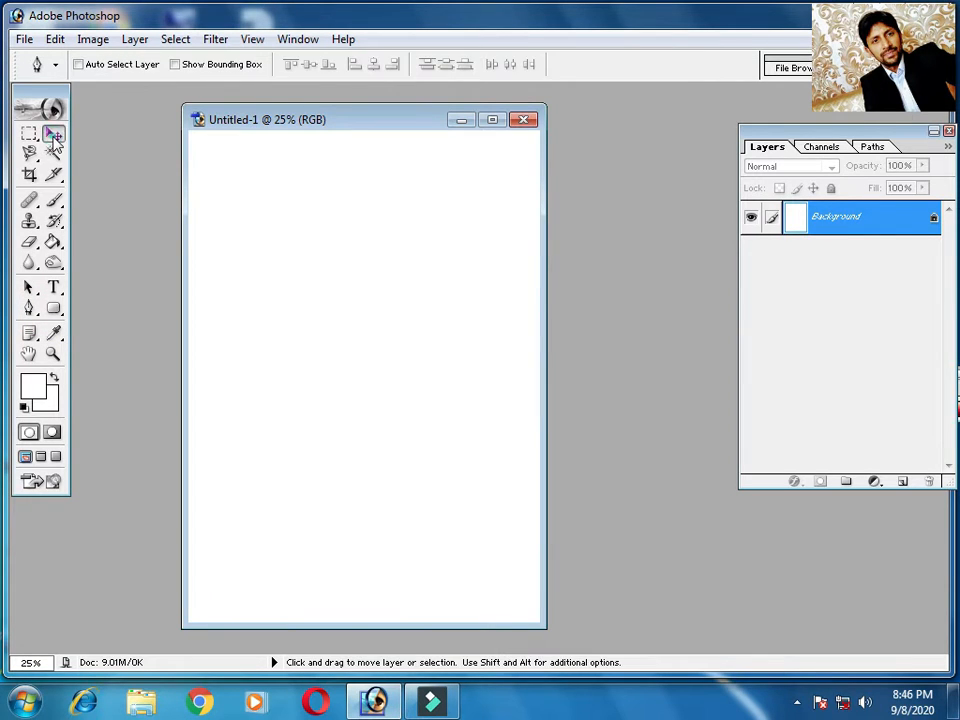
{"action": "double_click", "coordinate": [932, 222]}
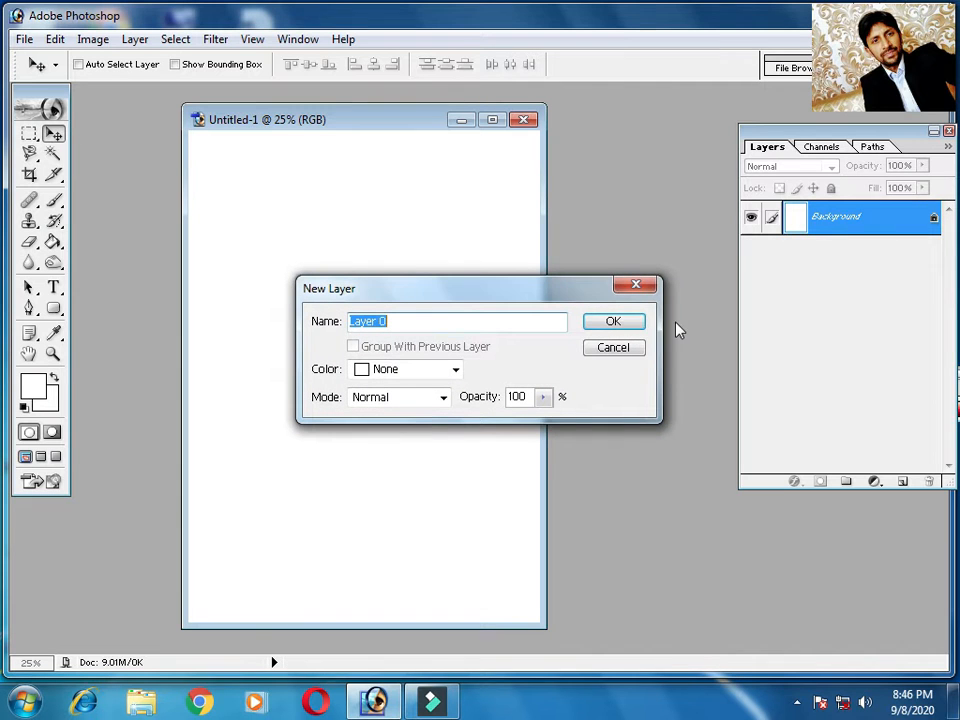
{"action": "left_click", "coordinate": [616, 323]}
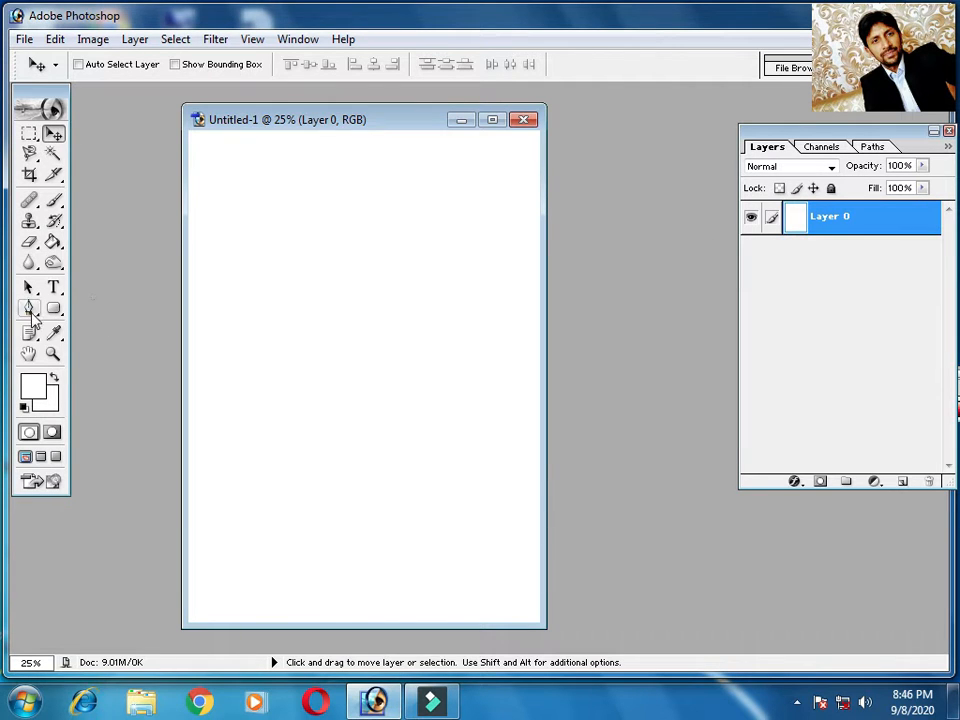
Set the Pen tool's shape colour to a bright green
{"action": "left_click", "coordinate": [29, 308]}
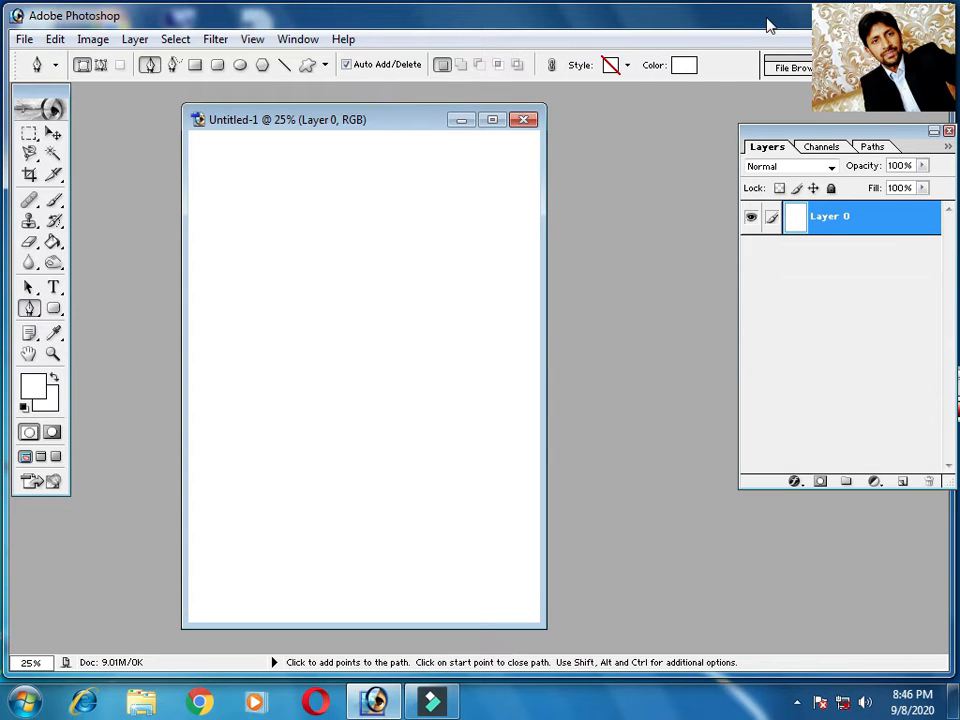
{"action": "left_click", "coordinate": [682, 66]}
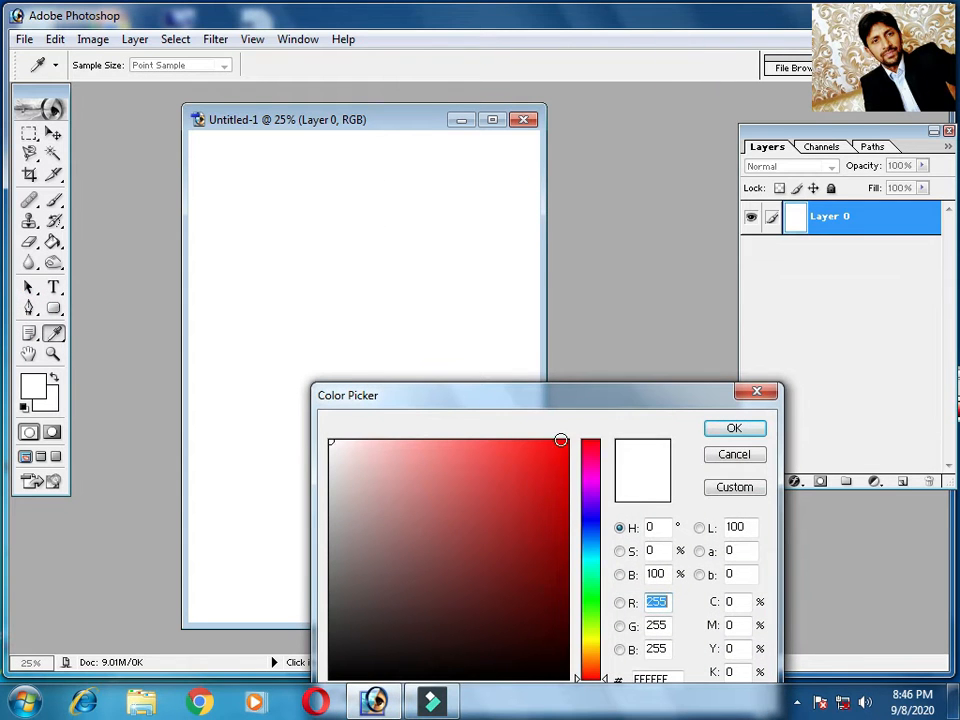
{"action": "left_click", "coordinate": [561, 440]}
{"action": "left_click", "coordinate": [591, 533]}
{"action": "left_click", "coordinate": [591, 568]}
{"action": "left_click", "coordinate": [598, 615]}
{"action": "left_click", "coordinate": [561, 447]}
{"action": "left_click", "coordinate": [736, 430]}
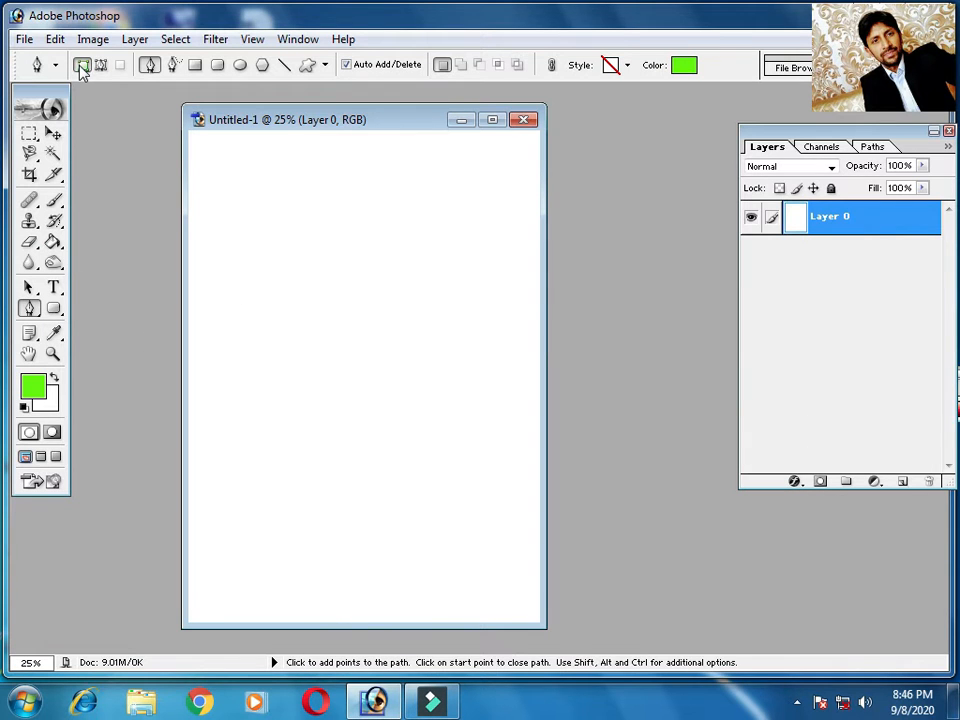
Draw a closed green shape in the page's upper-left corner with the Pen tool, with straight outer edges and a curved inner edge
{"action": "key", "text": "ctrl+1"}
{"action": "left_click", "coordinate": [189, 322]}
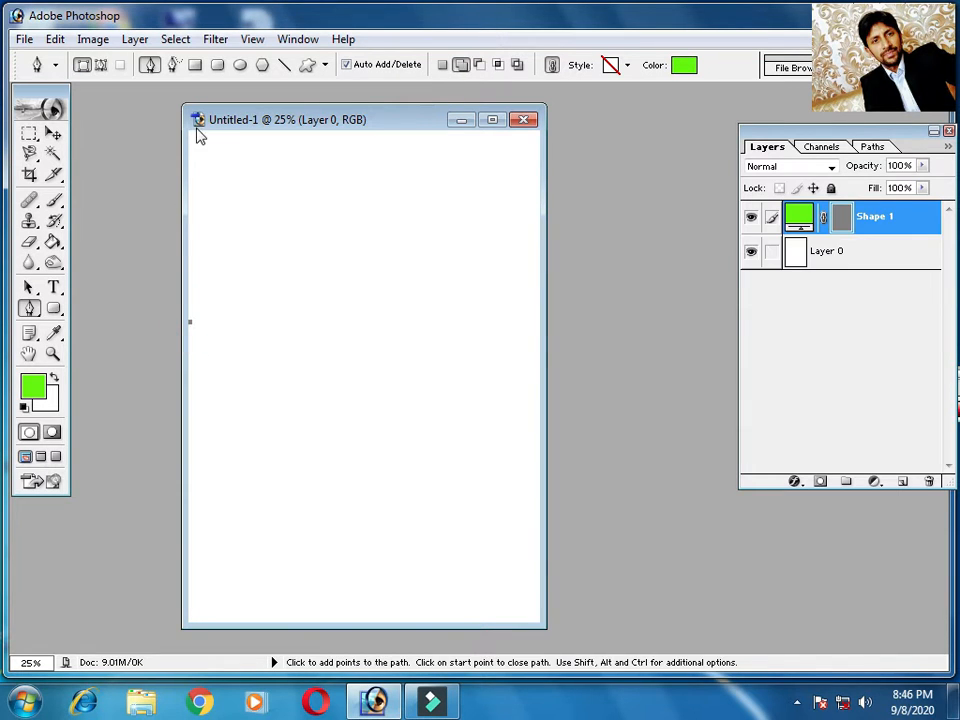
{"action": "left_click", "coordinate": [190, 133]}
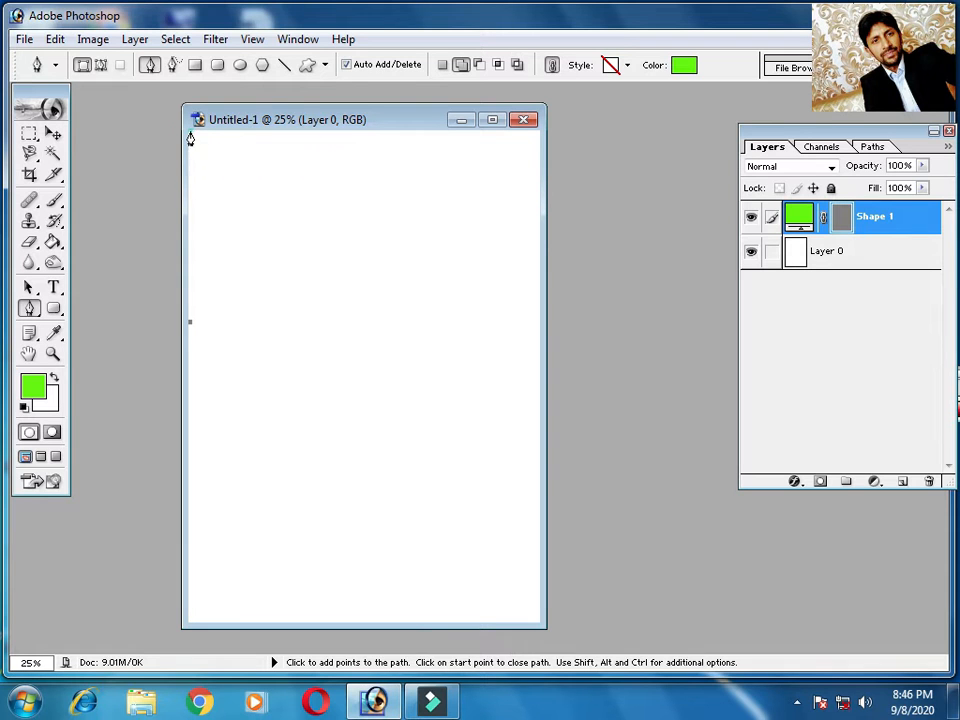
{"action": "left_click", "coordinate": [537, 135]}
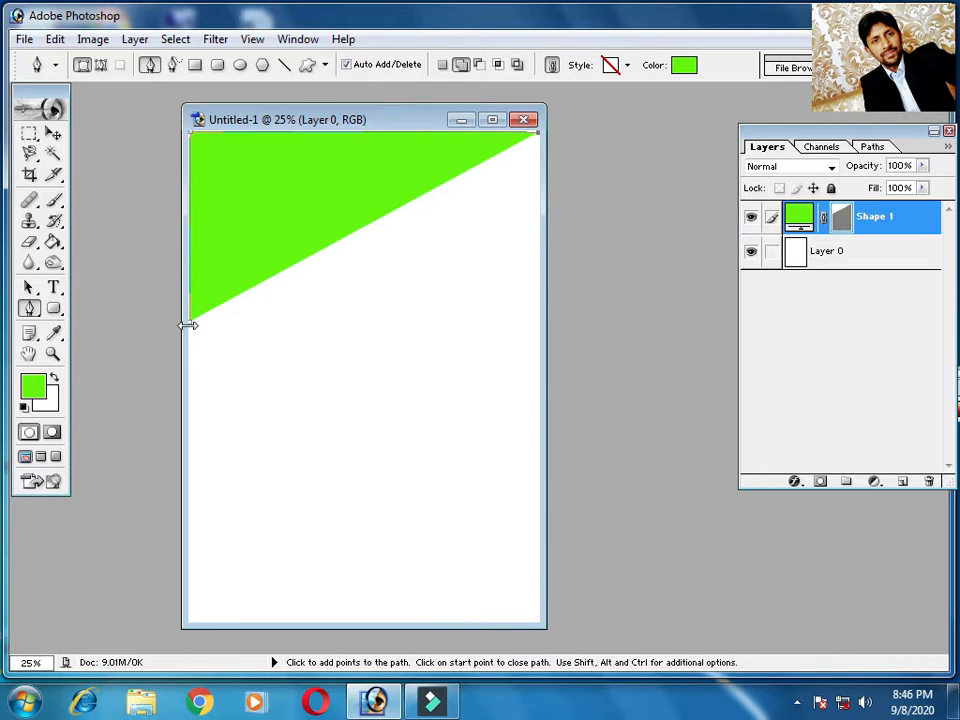
{"action": "left_click_drag", "start_coordinate": [193, 330], "coordinate": [71, 491]}
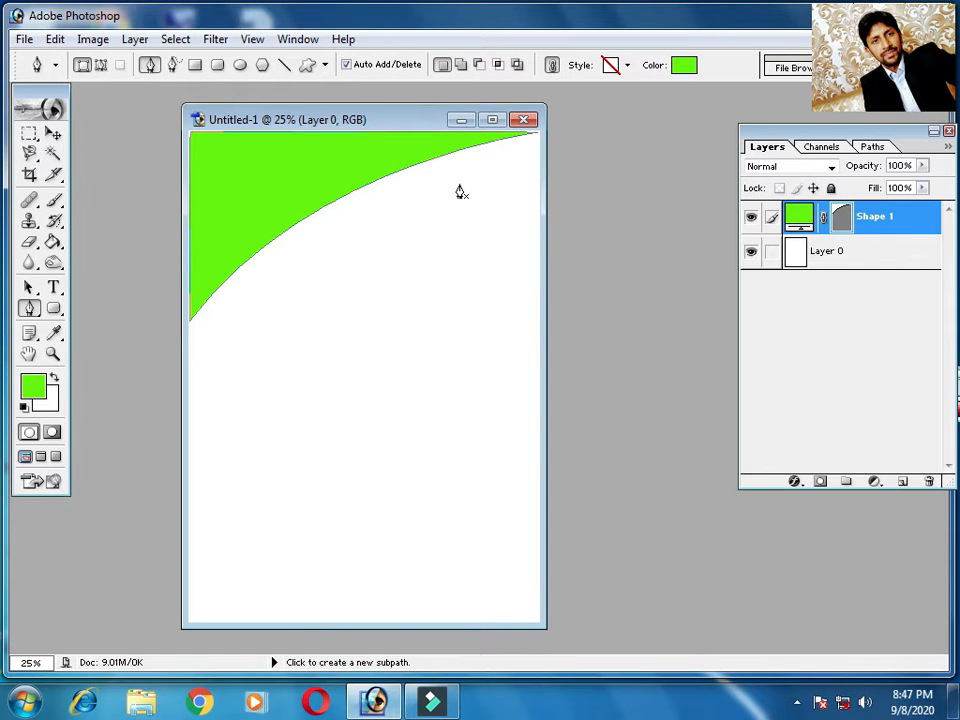
{"action": "left_click", "coordinate": [54, 134]}
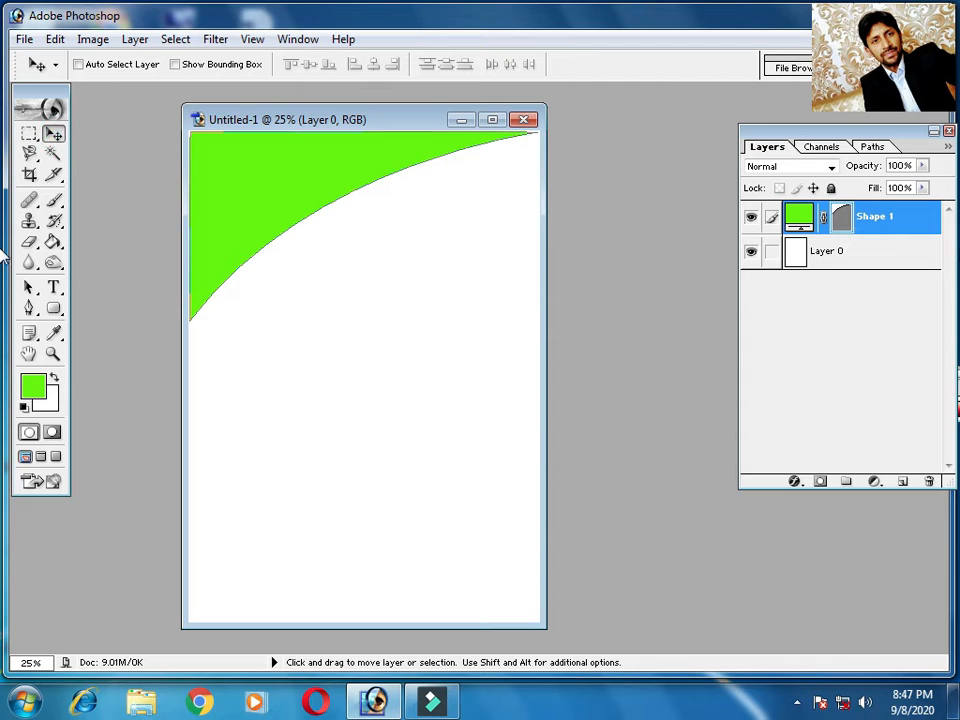
Duplicate the green corner shape and place the copy below the original
{"action": "right_click", "coordinate": [900, 217]}
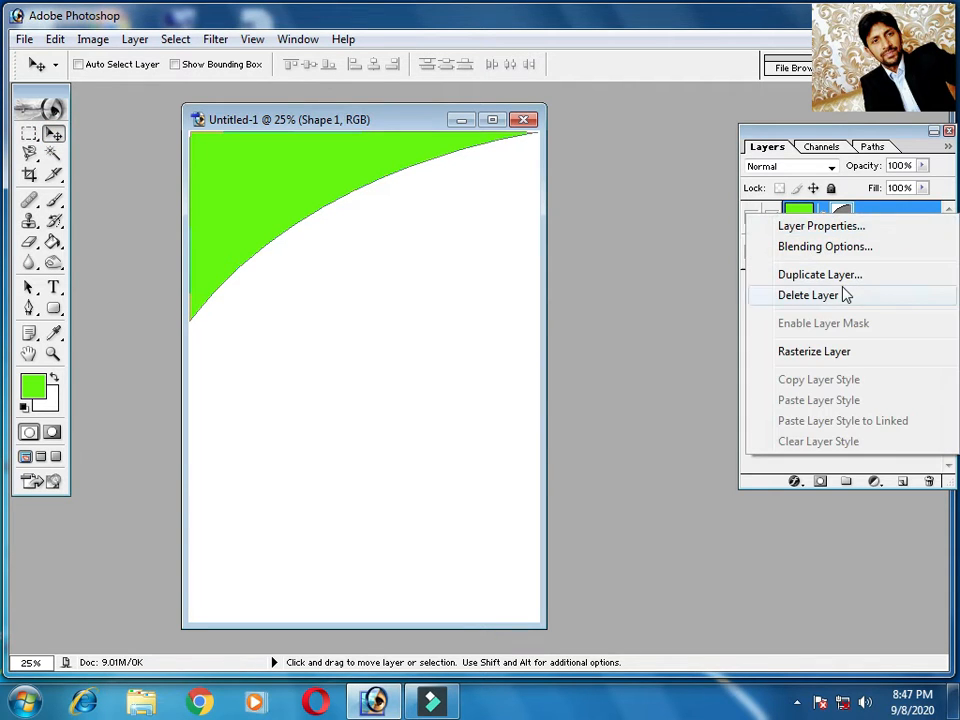
{"action": "left_click", "coordinate": [576, 340]}
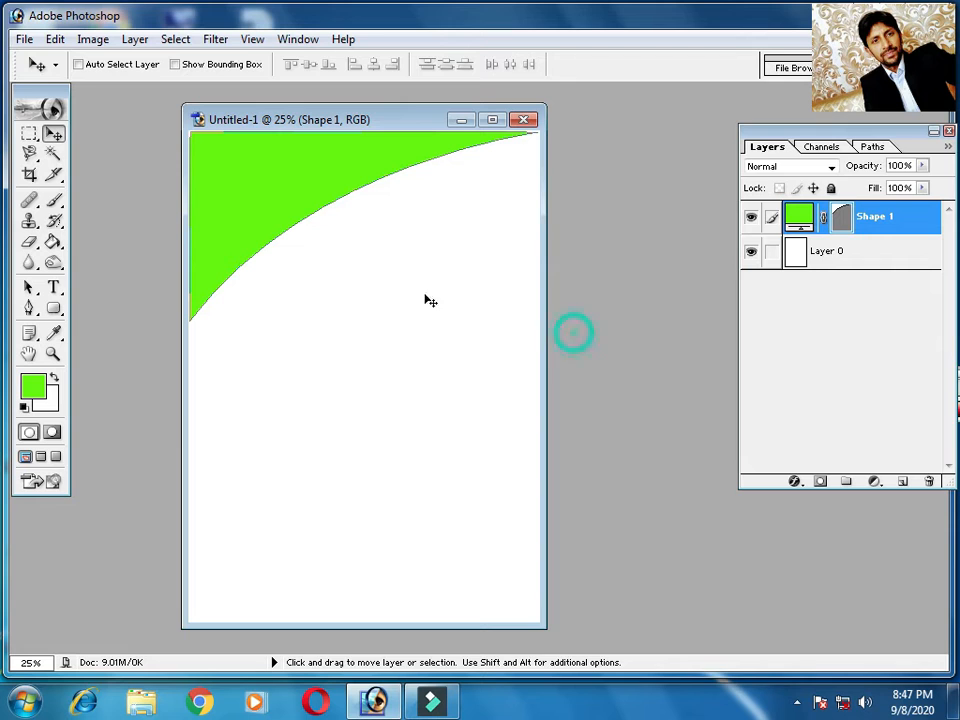
{"action": "left_click_drag", "start_coordinate": [253, 193], "coordinate": [268, 343]}
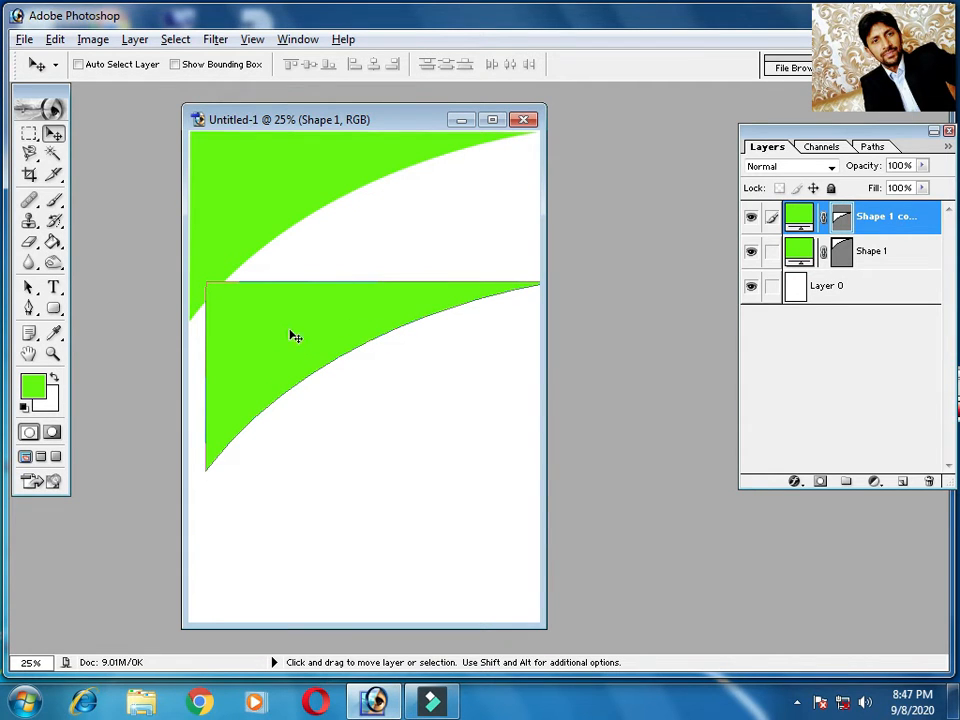
Rotate the copied shape about 161.4°, move it into the page's lower-right corner and apply the transformation
{"action": "key", "text": "ctrl+t"}
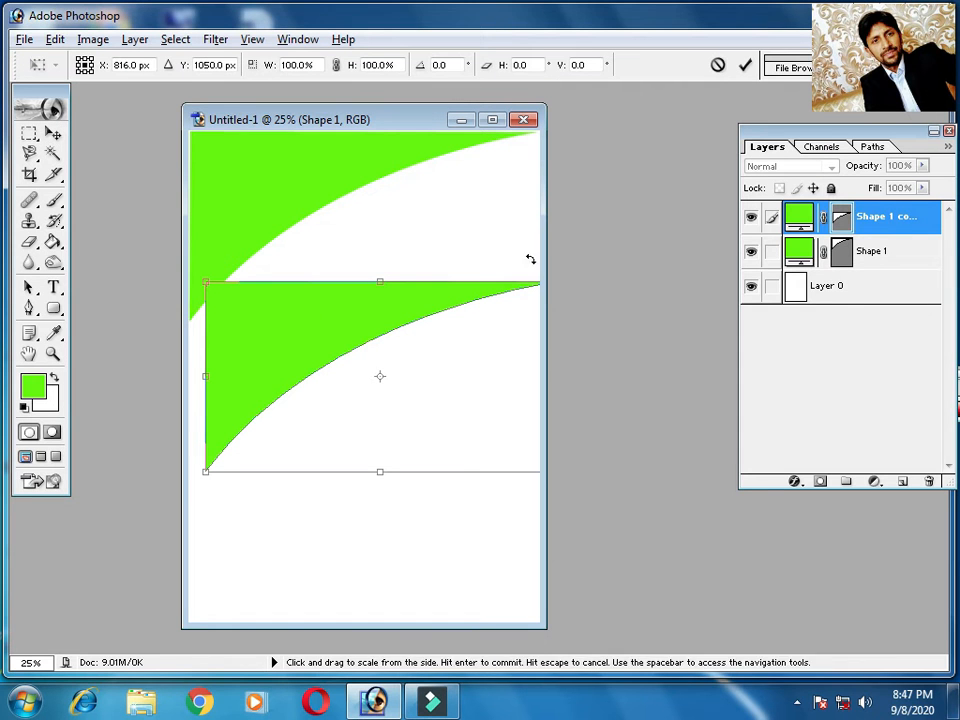
{"action": "left_click_drag", "start_coordinate": [195, 272], "coordinate": [604, 418]}
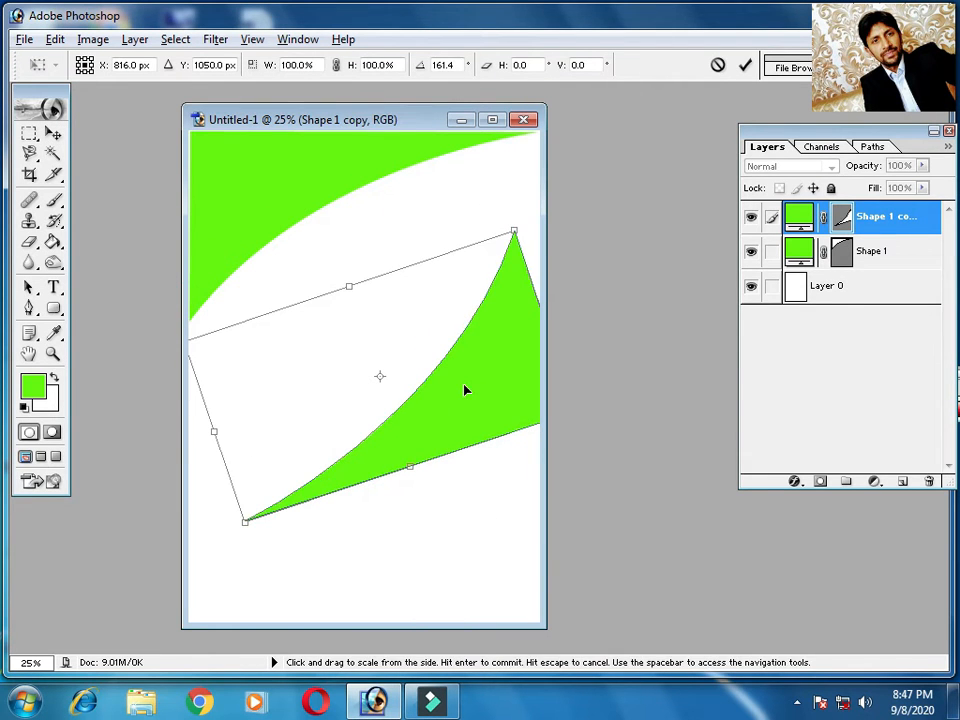
{"action": "left_click_drag", "start_coordinate": [497, 392], "coordinate": [535, 603]}
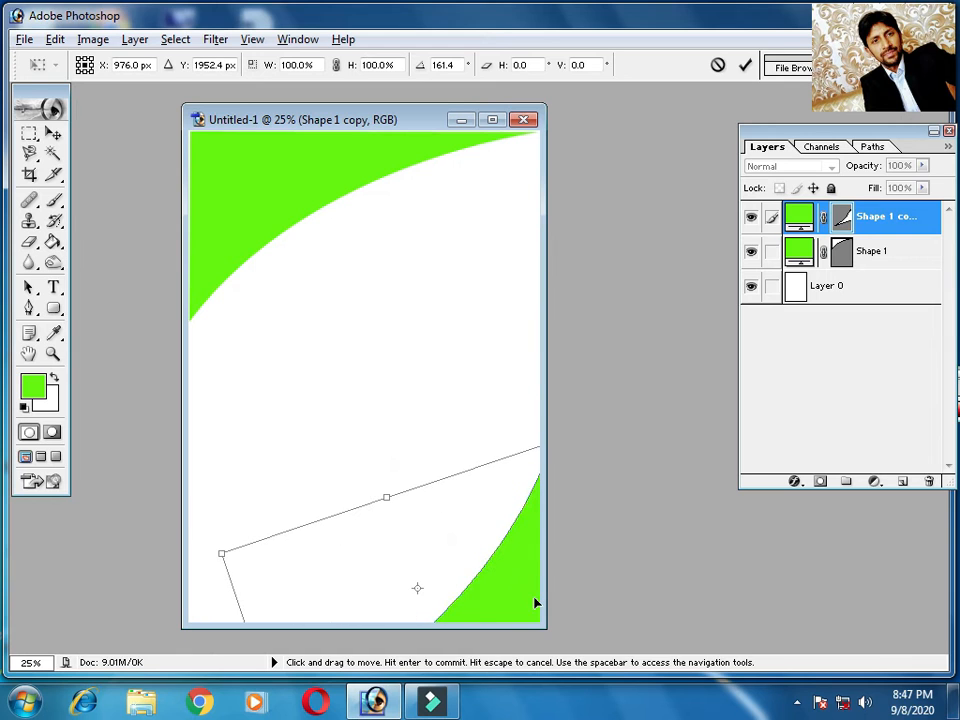
{"action": "left_click", "coordinate": [53, 135]}
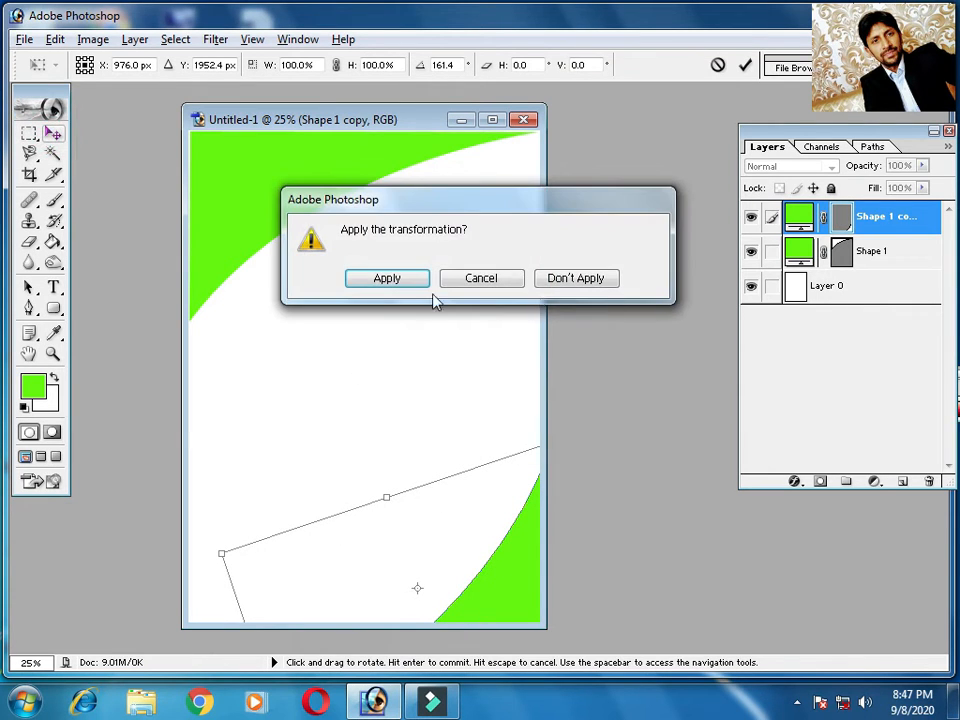
{"action": "left_click", "coordinate": [392, 280]}
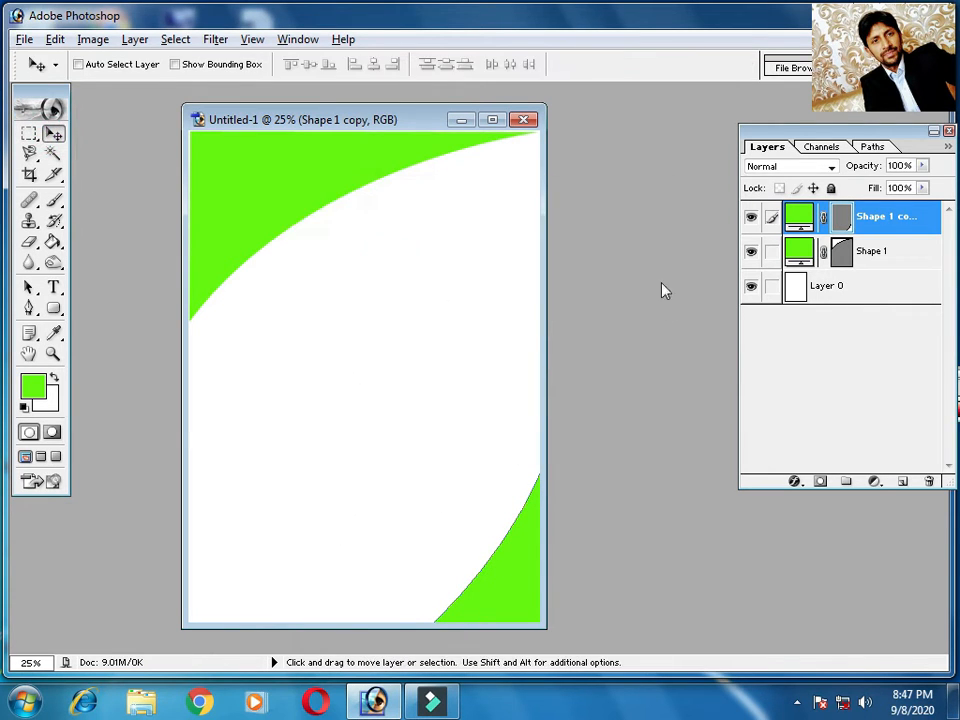
Recolour the copied lower corner shape to a bright blue with a hue of 202°
{"action": "double_click", "coordinate": [806, 215]}
{"action": "left_click", "coordinate": [591, 546]}
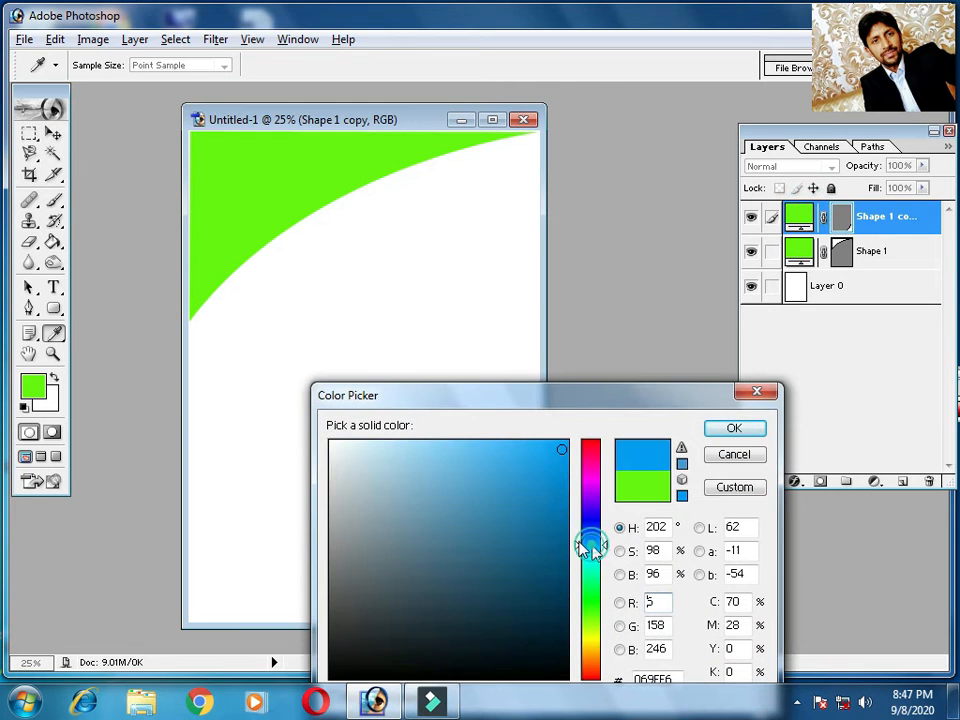
{"action": "left_click", "coordinate": [734, 428]}
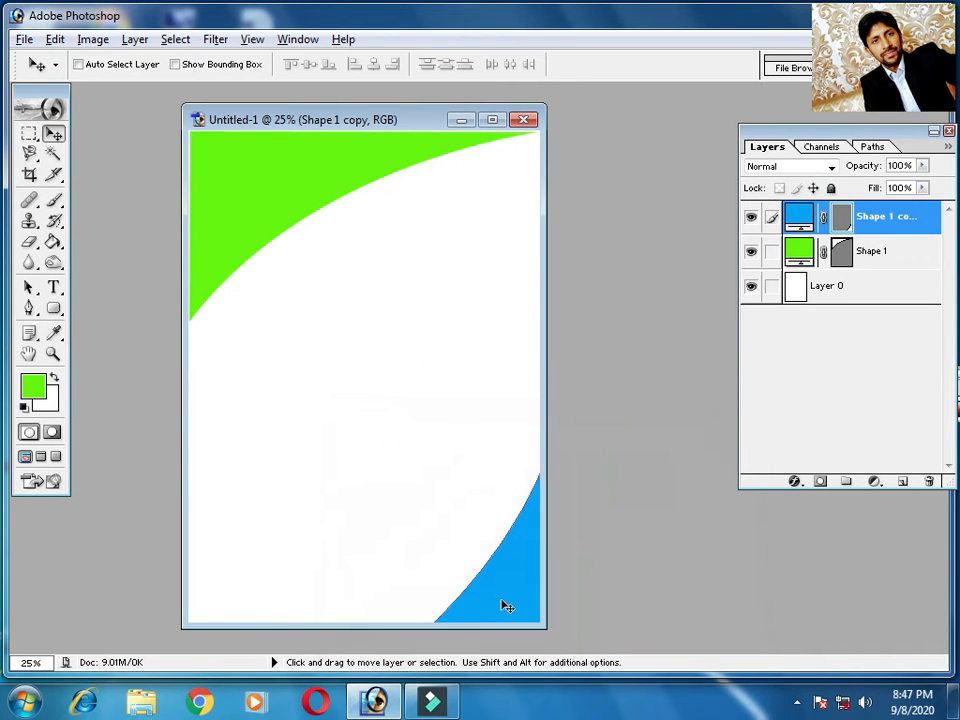
{"action": "left_click", "coordinate": [408, 306]}
Create a second blank document with the offered settings and convert its Background into a regular Layer 0
{"action": "key", "text": "ctrl+n"}
{"action": "left_click", "coordinate": [628, 232]}
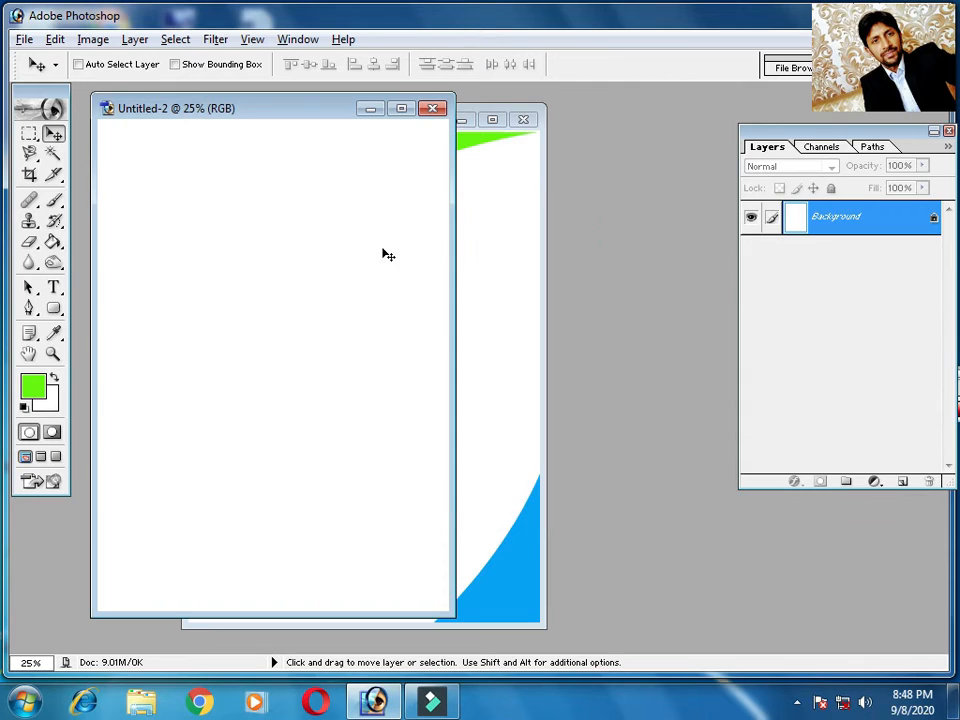
{"action": "left_click", "coordinate": [29, 308]}
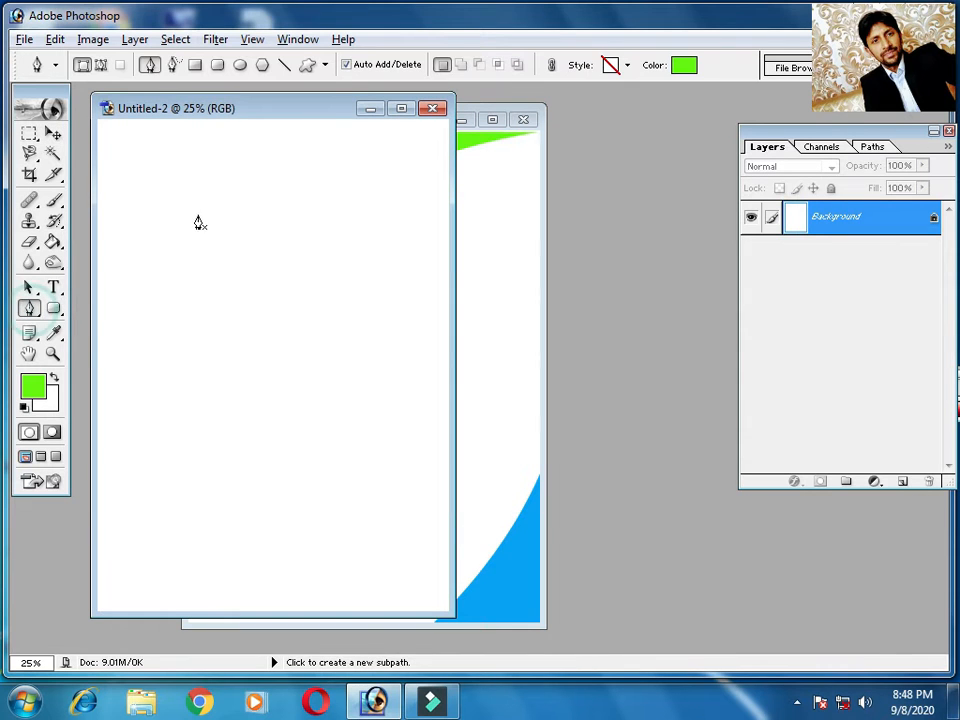
{"action": "double_click", "coordinate": [934, 218]}
{"action": "left_click", "coordinate": [632, 316]}
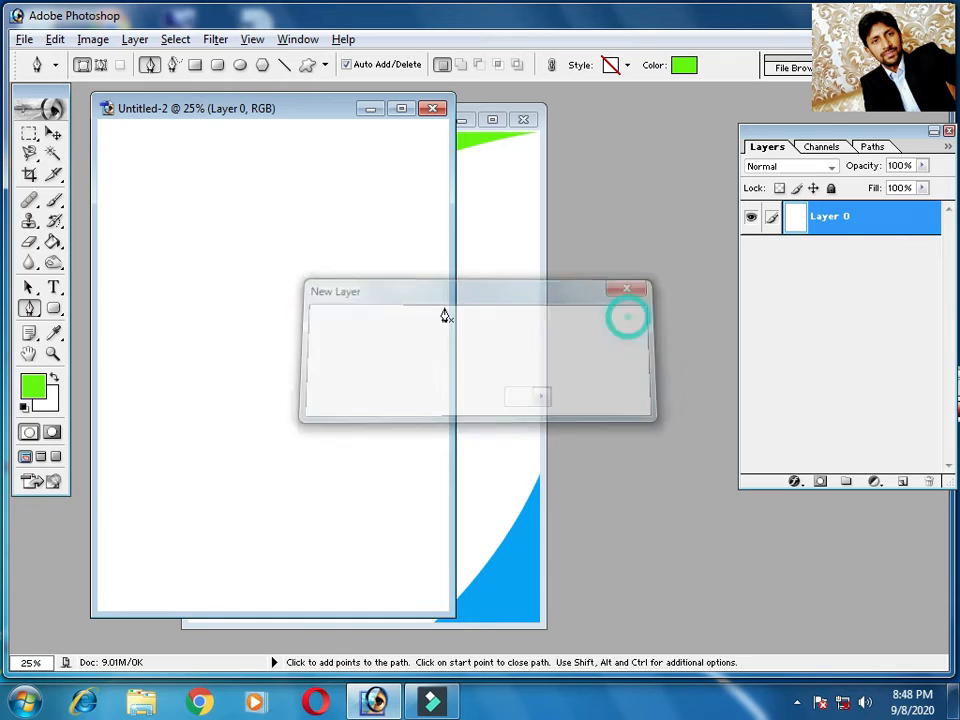
Draw a closed green leaf-like shape near the top of the new page using curved Pen tool segments
{"action": "left_click", "coordinate": [187, 201]}
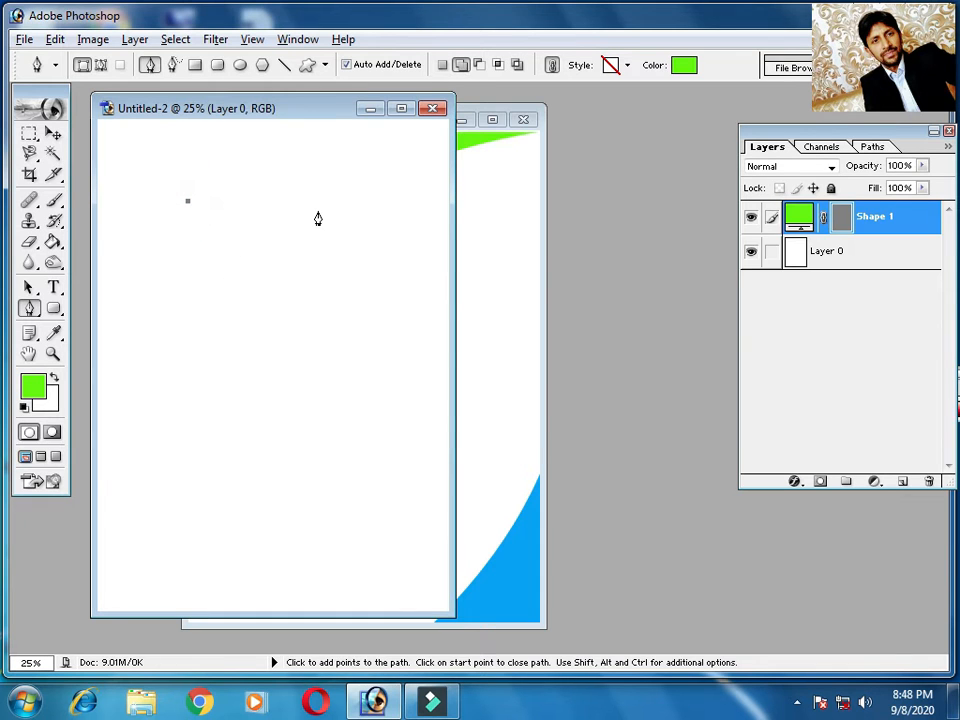
{"action": "left_click_drag", "start_coordinate": [303, 166], "coordinate": [335, 132]}
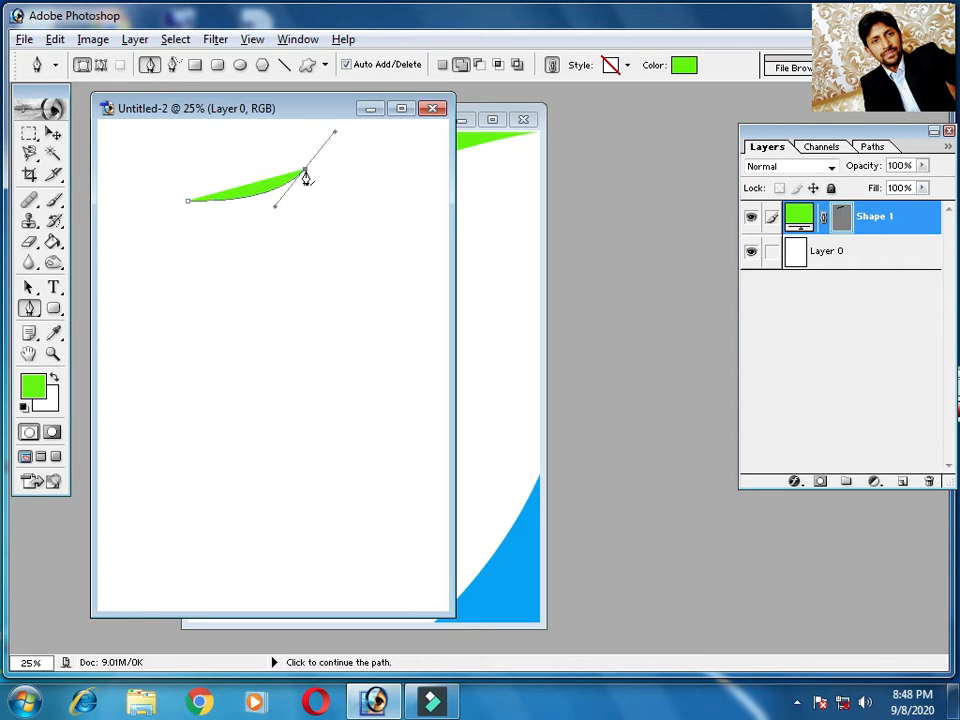
{"action": "left_click", "coordinate": [304, 172]}
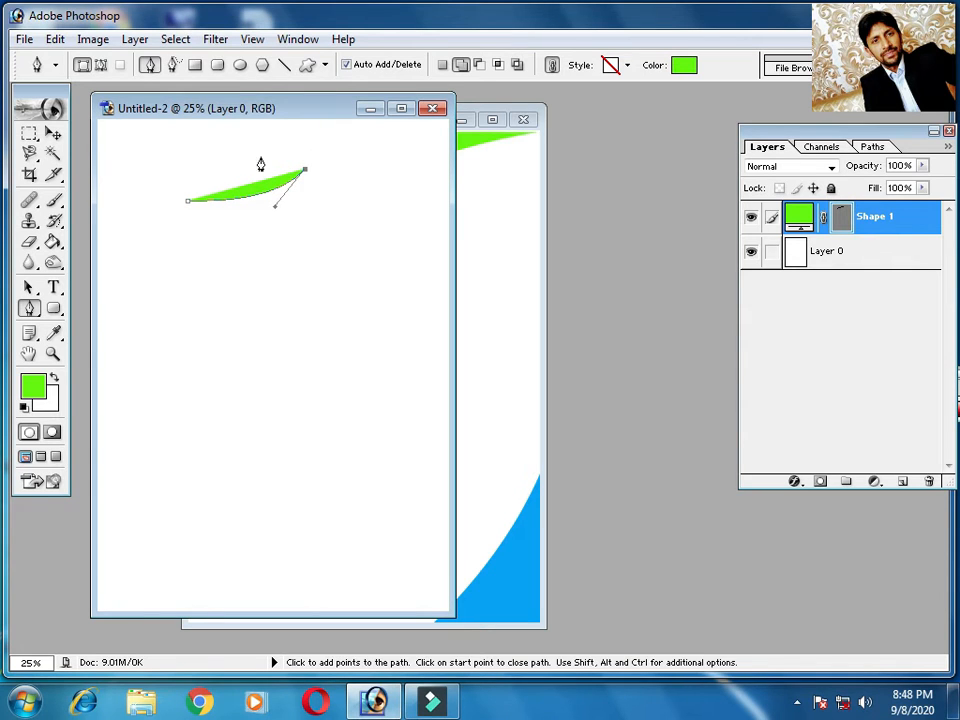
{"action": "left_click_drag", "start_coordinate": [259, 149], "coordinate": [228, 178]}
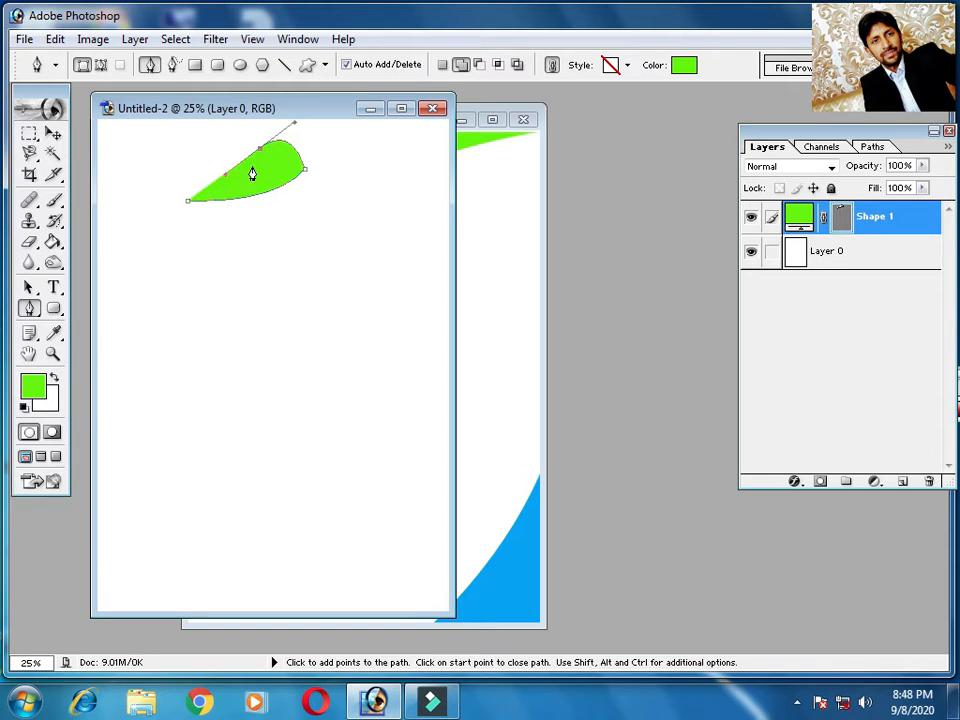
{"action": "left_click", "coordinate": [259, 150]}
{"action": "left_click", "coordinate": [187, 208]}
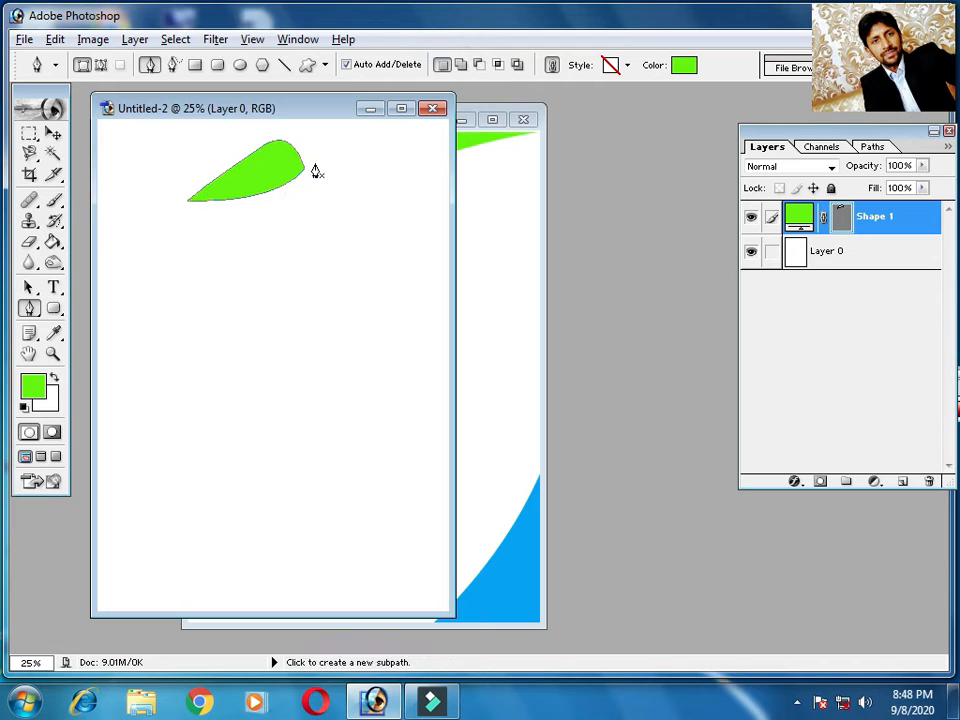
Show the pen tool variants and choose the standard Pen Tool
{"action": "left_click", "coordinate": [53, 133]}
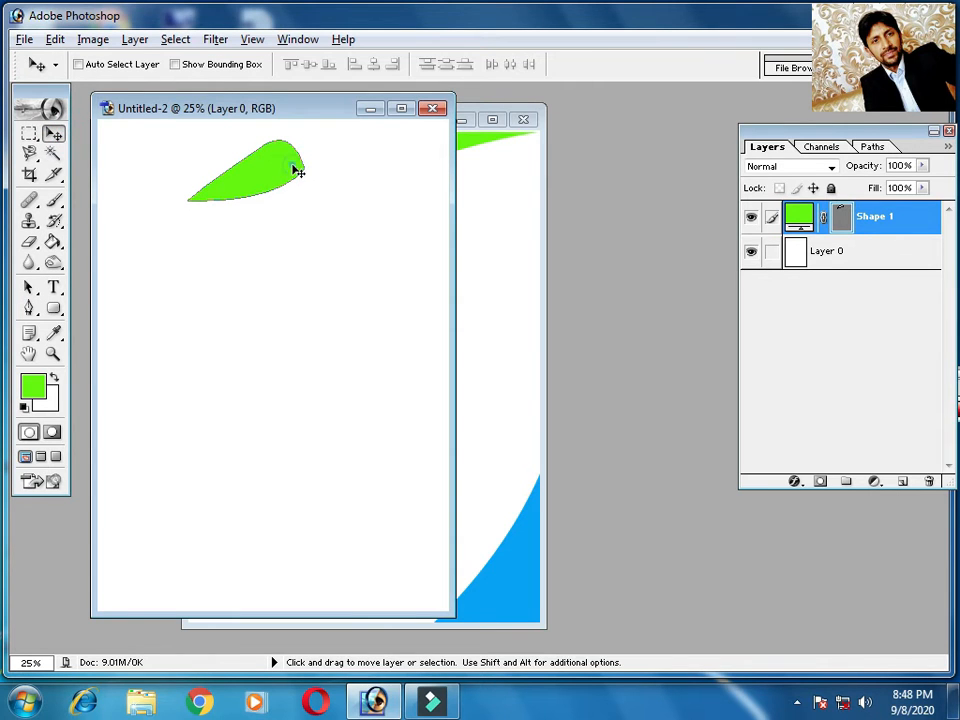
{"action": "left_click", "coordinate": [30, 309]}
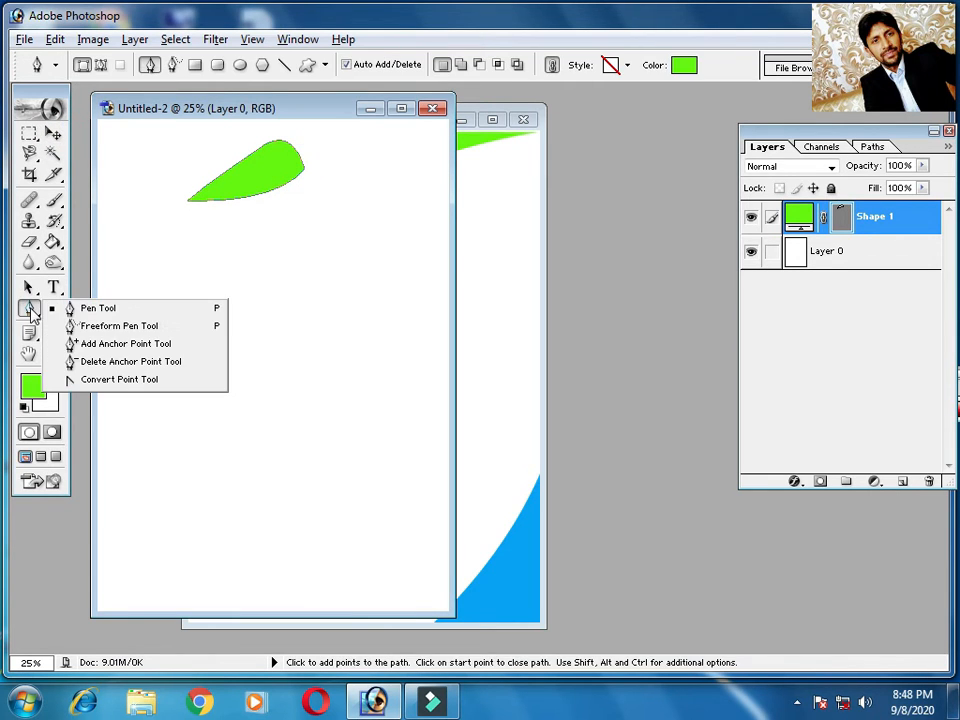
{"action": "left_click", "coordinate": [108, 309]}
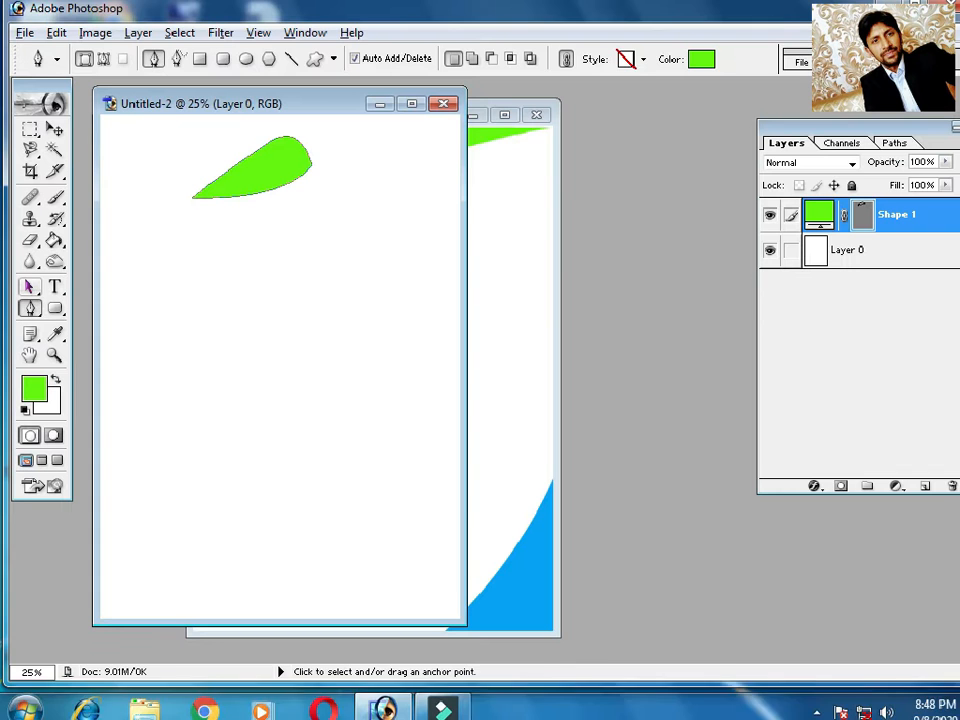
Reshape the green leaf's rounded end by shifting its outer anchor point inward and adjusting the curve's direction handles
{"action": "left_click", "coordinate": [29, 289]}
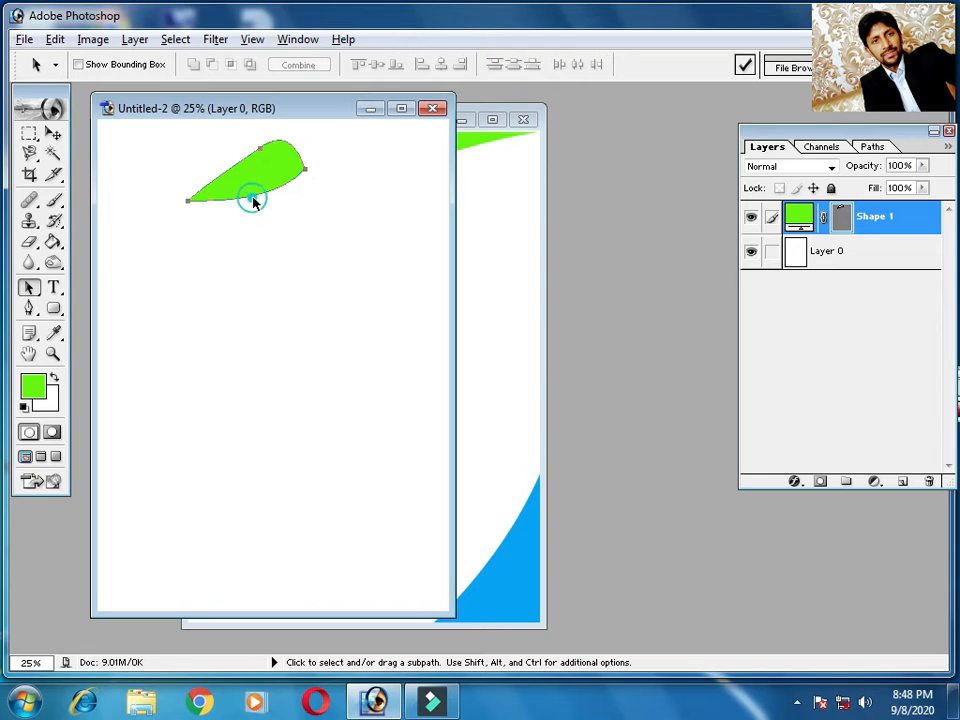
{"action": "left_click", "coordinate": [251, 195]}
{"action": "left_click_drag", "start_coordinate": [305, 174], "coordinate": [285, 178]}
{"action": "left_click_drag", "start_coordinate": [256, 220], "coordinate": [281, 226]}
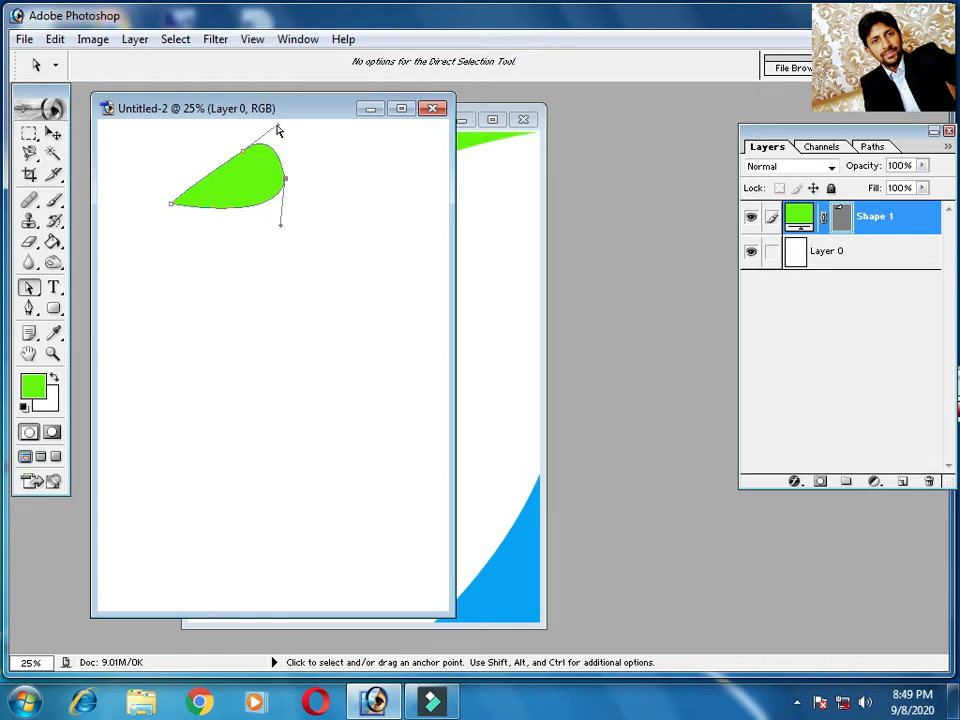
{"action": "mouse_move", "coordinate": [280, 130]}
{"action": "left_mouse_down"}
{"action": "mouse_move", "coordinate": [253, 124]}
{"action": "mouse_move", "coordinate": [315, 122]}
{"action": "mouse_move", "coordinate": [291, 122]}
{"action": "left_mouse_up"}
Nudge the green leaf slightly upward on the page and deselect its anchor points
{"action": "left_click", "coordinate": [53, 133]}
{"action": "left_click", "coordinate": [249, 266]}
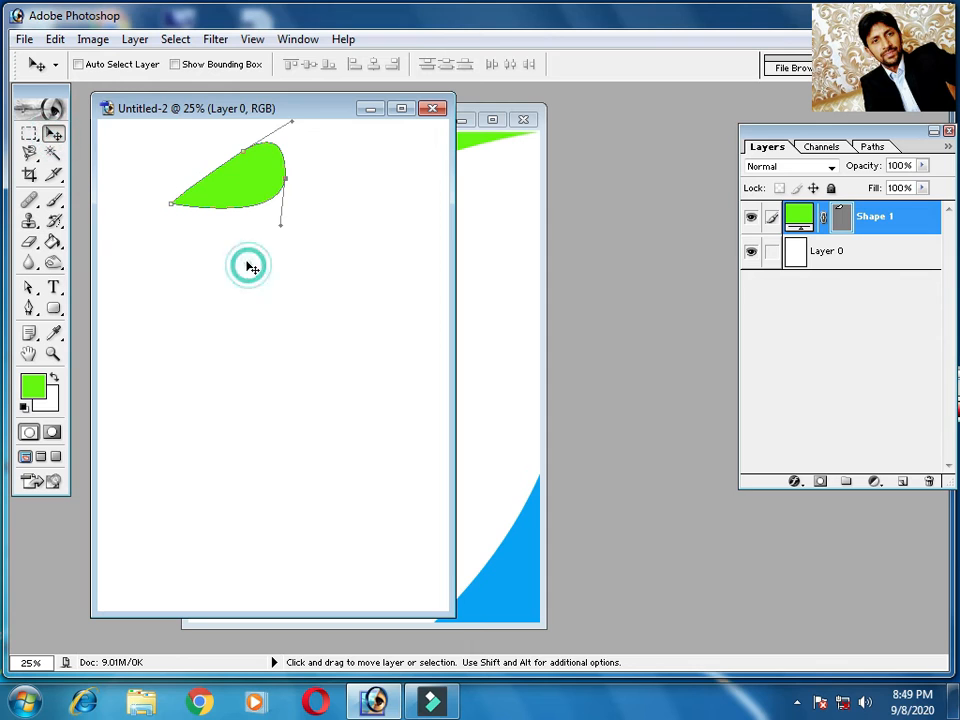
{"action": "left_click", "coordinate": [204, 359]}
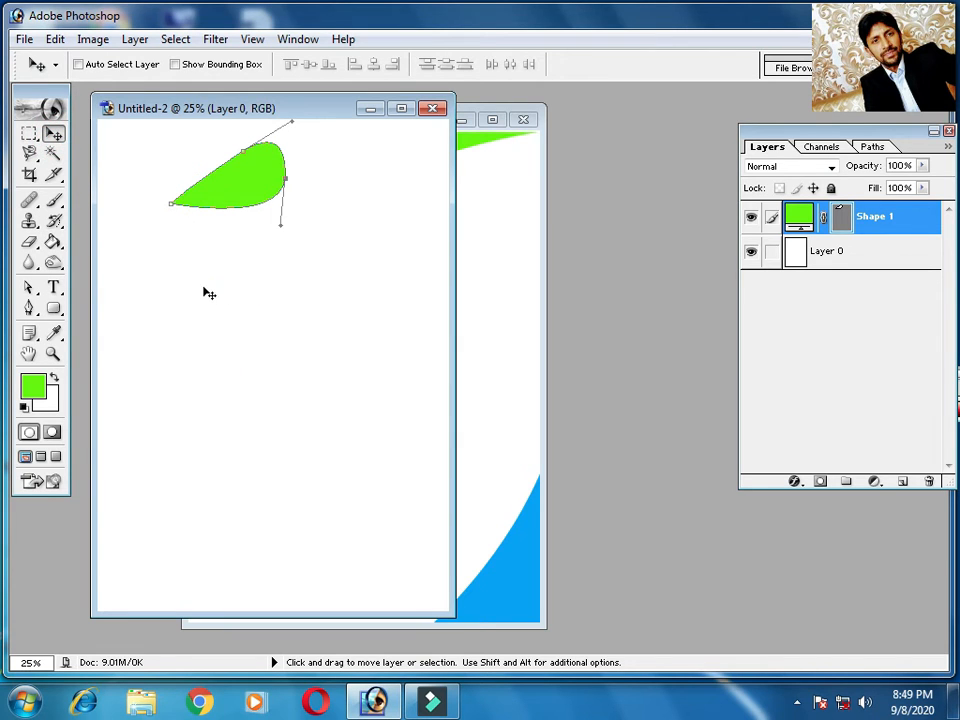
{"action": "left_click_drag", "start_coordinate": [203, 290], "coordinate": [203, 284]}
{"action": "left_click", "coordinate": [218, 246]}
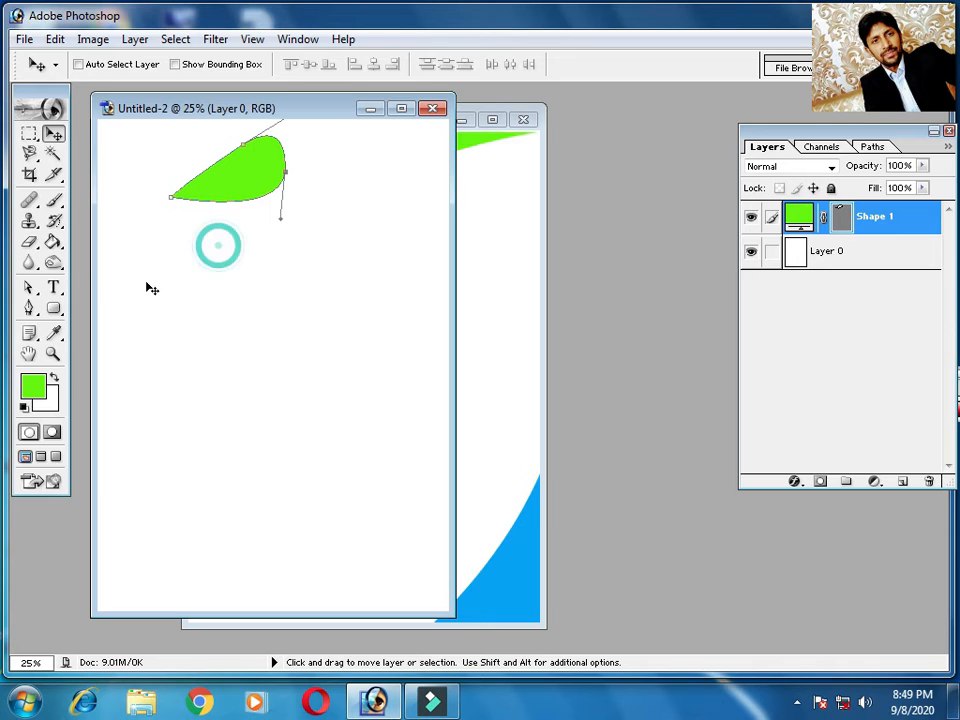
{"action": "left_click", "coordinate": [28, 287]}
{"action": "left_click", "coordinate": [219, 226]}
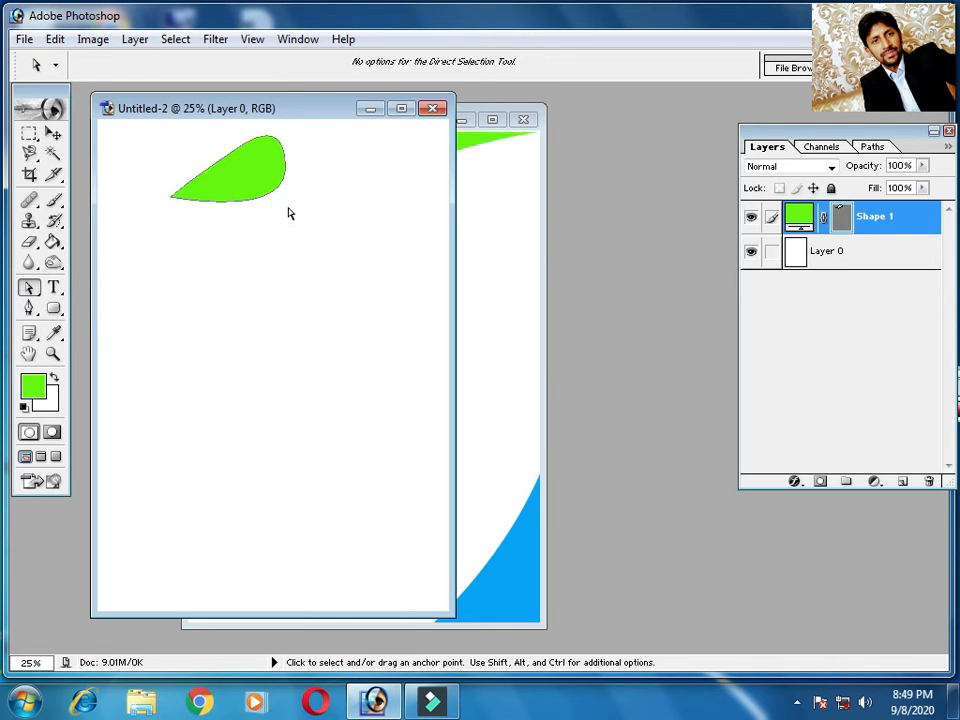
Duplicate the green leaf, rotate the copy by -12.4°, and align its pointed tip with the original's tip
{"action": "left_click", "coordinate": [53, 133]}
{"action": "left_click_drag", "start_coordinate": [261, 167], "coordinate": [321, 214]}
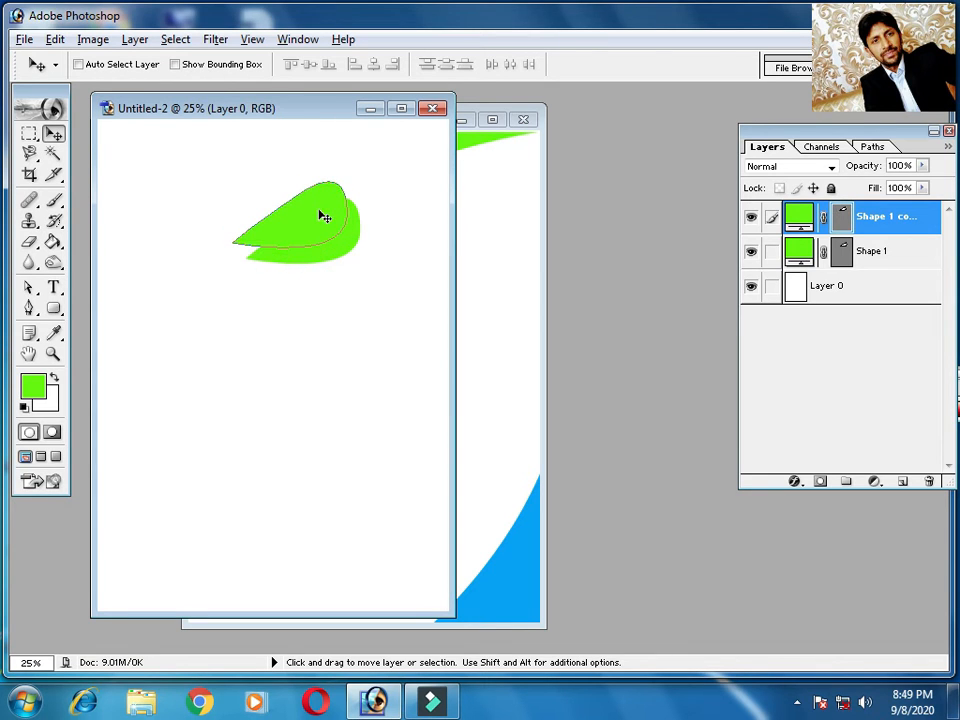
{"action": "key", "text": "ctrl+t"}
{"action": "left_click_drag", "start_coordinate": [358, 161], "coordinate": [349, 151]}
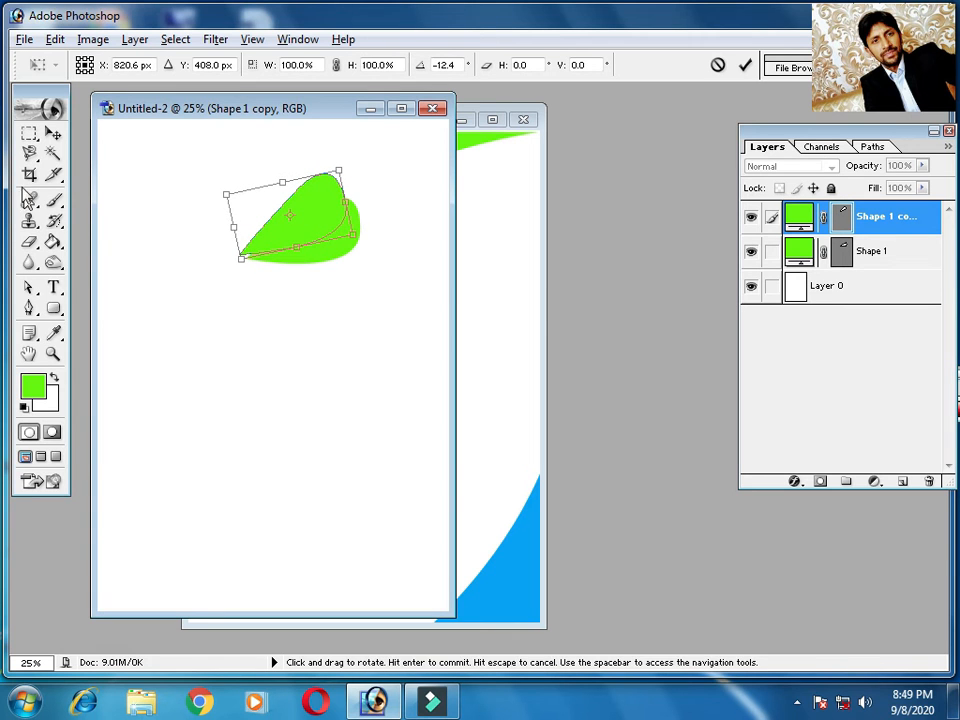
{"action": "left_click", "coordinate": [53, 133]}
{"action": "left_click", "coordinate": [386, 280]}
{"action": "left_click_drag", "start_coordinate": [300, 223], "coordinate": [304, 227]}
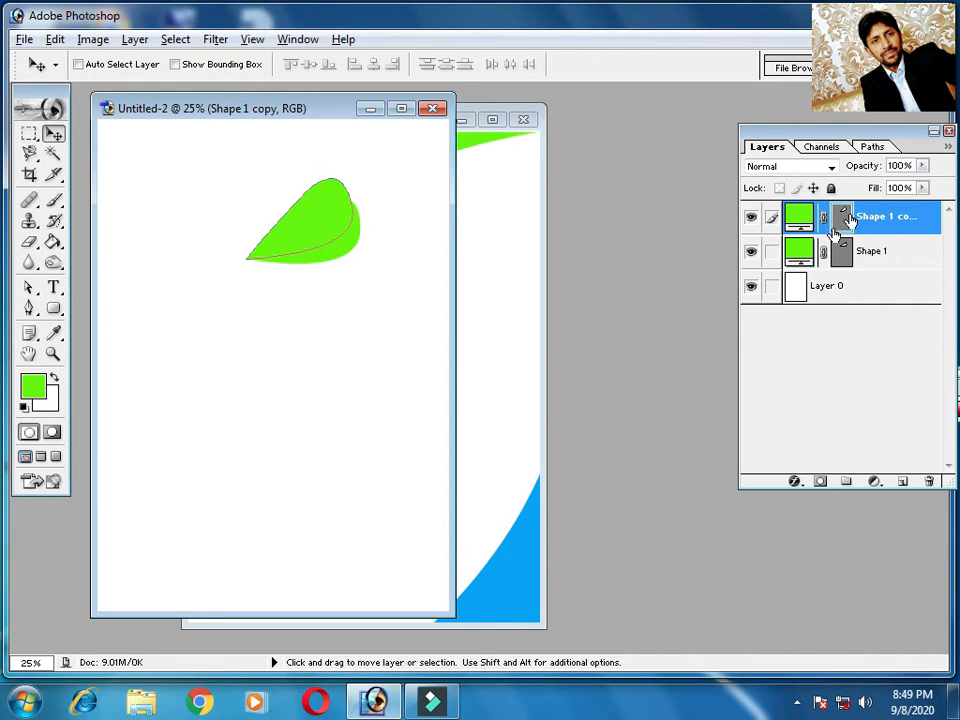
Recolour the copied leaf to a deep blue with a hue of 230°
{"action": "double_click", "coordinate": [800, 215]}
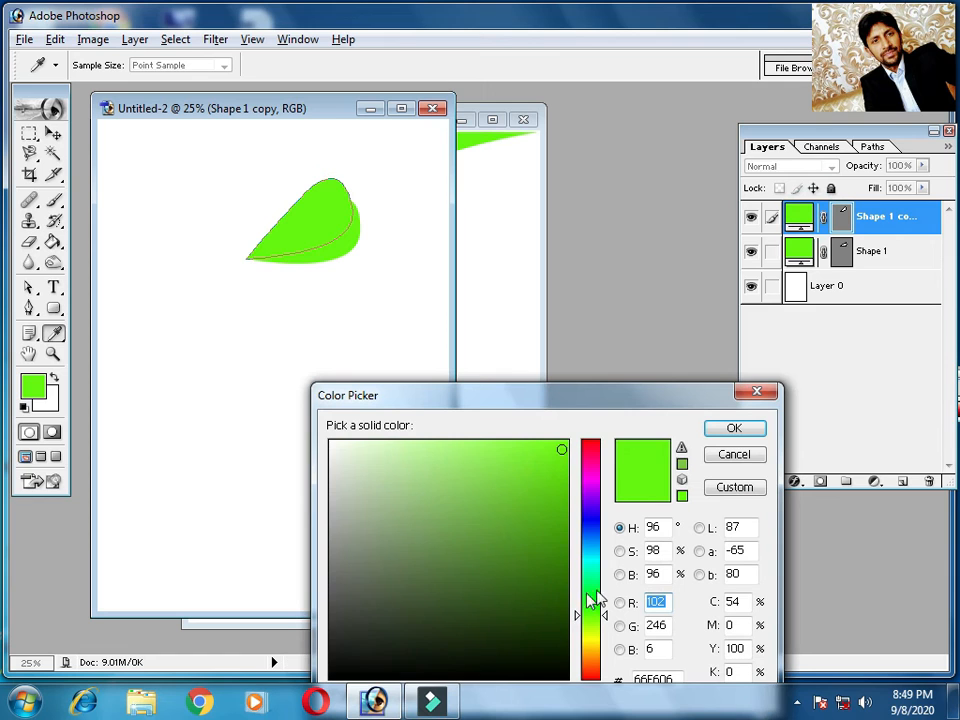
{"action": "left_click", "coordinate": [590, 527]}
{"action": "left_click", "coordinate": [733, 428]}
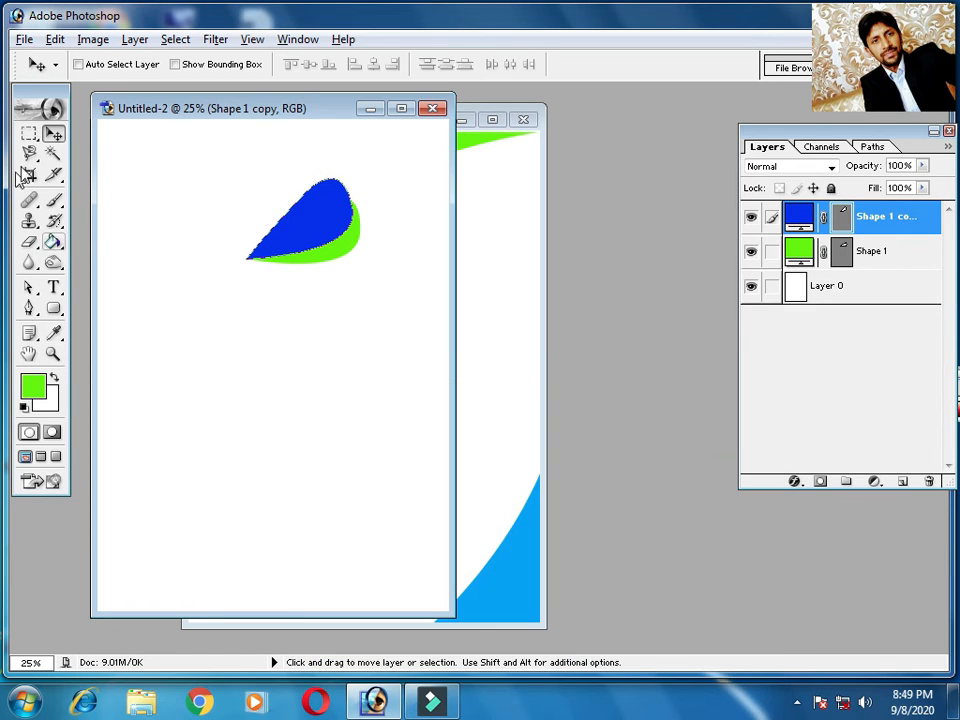
{"action": "left_click", "coordinate": [337, 317]}
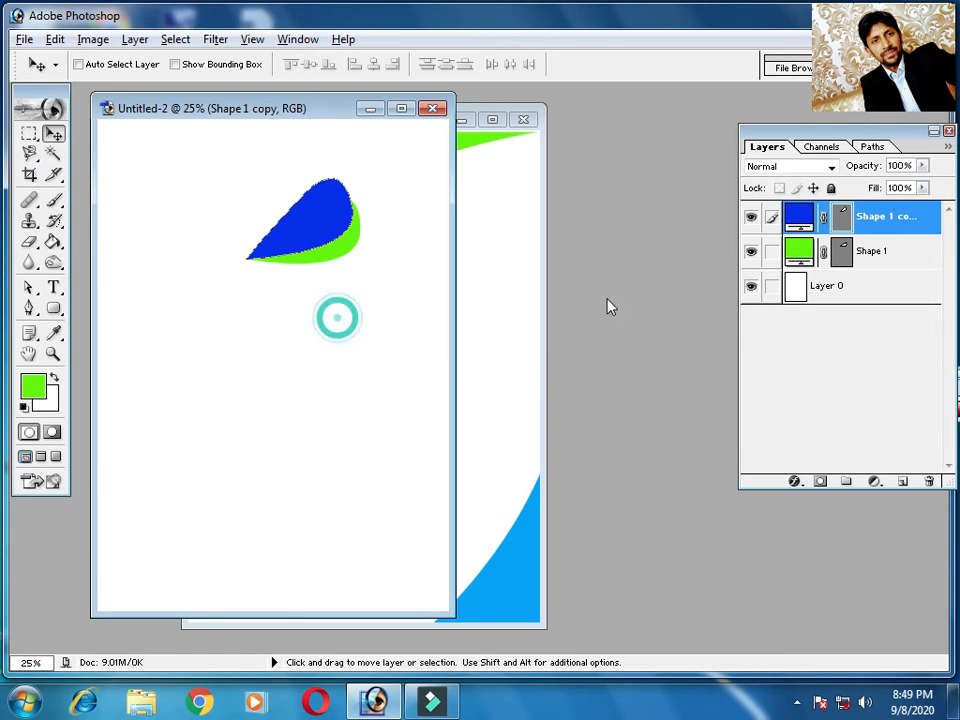
Add a new empty layer above the leaves and duplicate it
{"action": "left_click", "coordinate": [902, 481]}
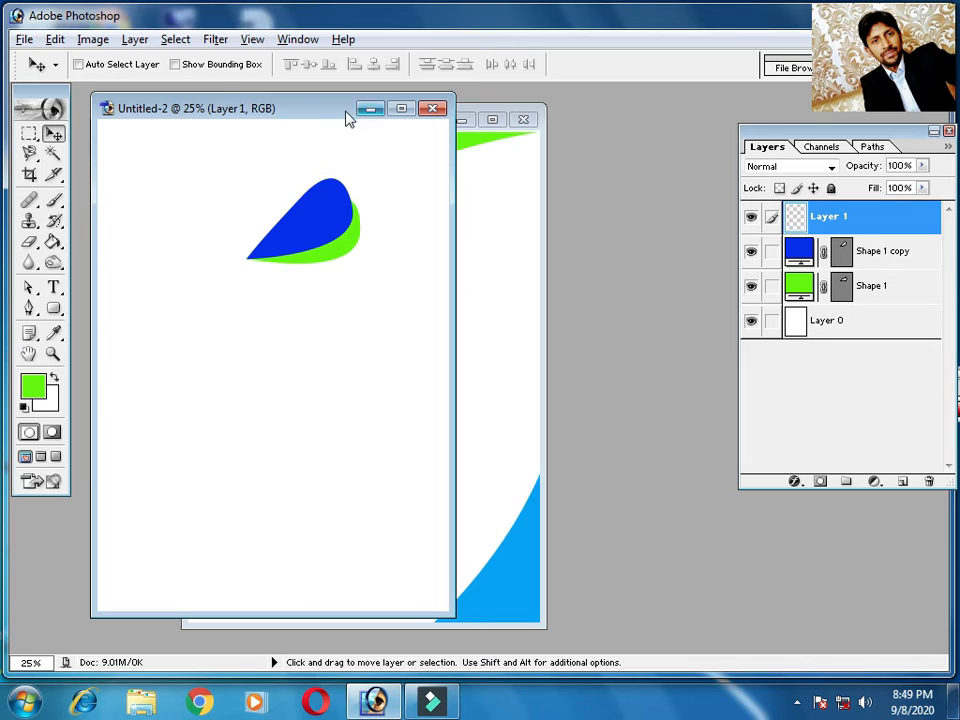
{"action": "left_click", "coordinate": [313, 226], "text": "alt"}
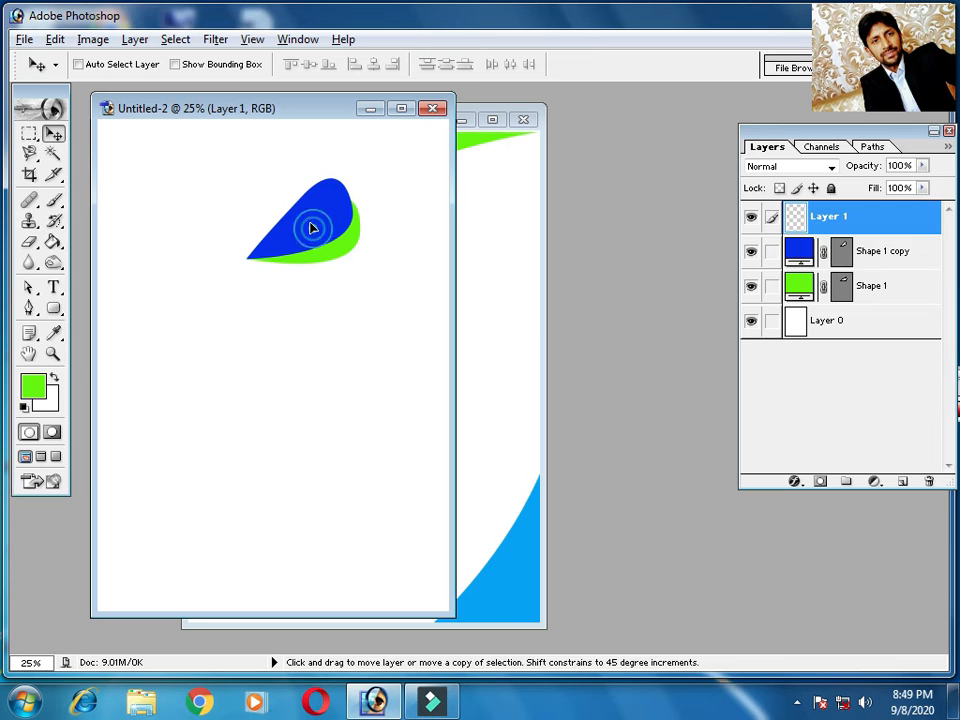
Duplicate the blue leaf, rotate the copy by about -20.3°, and place its tip on the shared tip
{"action": "left_click", "coordinate": [868, 288]}
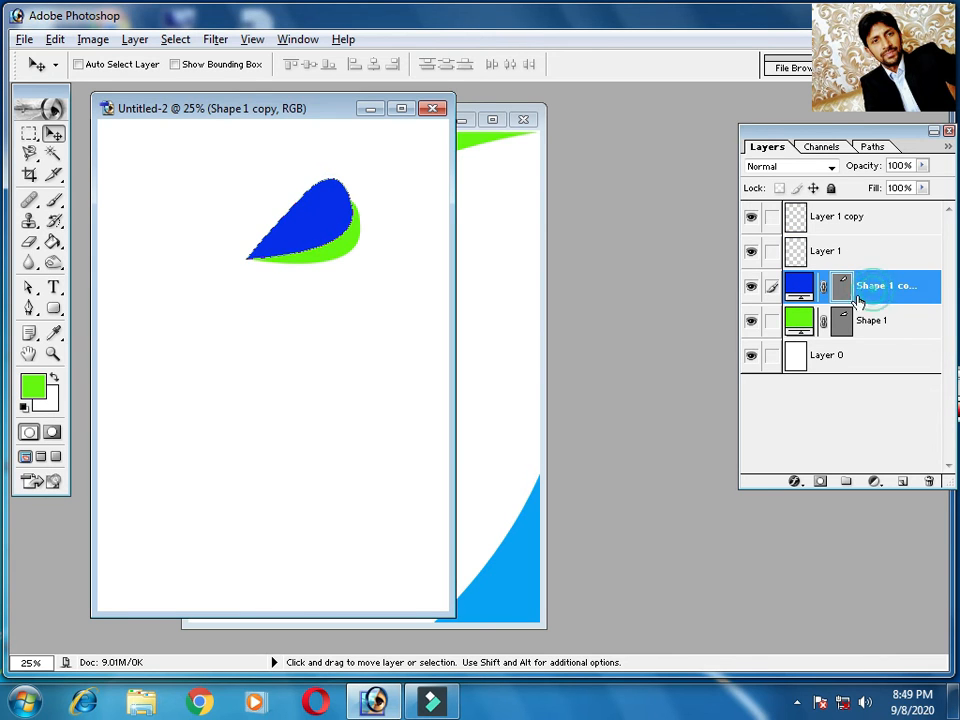
{"action": "left_click_drag", "start_coordinate": [322, 222], "coordinate": [298, 208]}
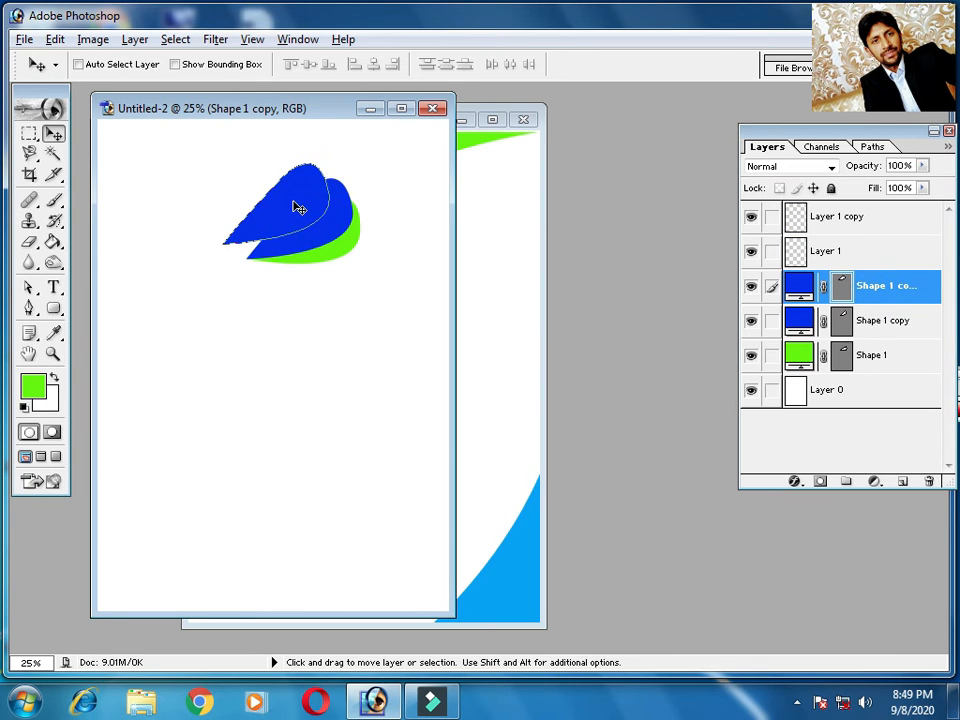
{"action": "key", "text": "ctrl+t"}
{"action": "left_click_drag", "start_coordinate": [209, 155], "coordinate": [201, 184]}
{"action": "left_click_drag", "start_coordinate": [309, 208], "coordinate": [316, 206]}
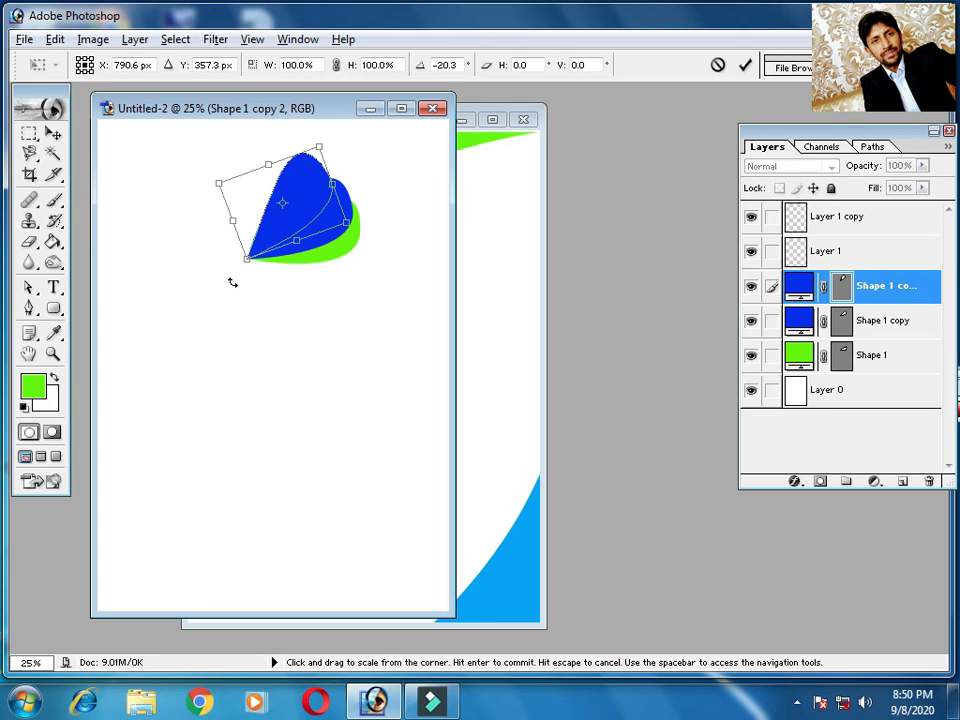
{"action": "key", "text": "Return"}
Recolour the newest, uppermost leaf copy to orange
{"action": "double_click", "coordinate": [795, 287]}
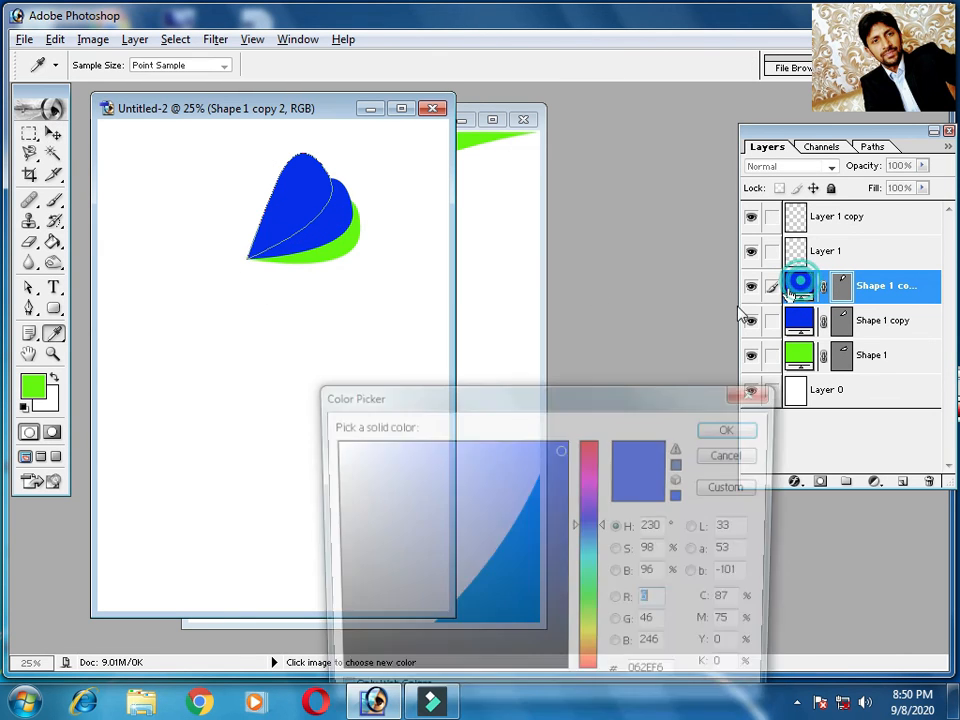
{"action": "left_click", "coordinate": [588, 663]}
{"action": "left_click", "coordinate": [734, 428]}
{"action": "key", "text": "v"}
{"action": "left_click", "coordinate": [343, 332]}
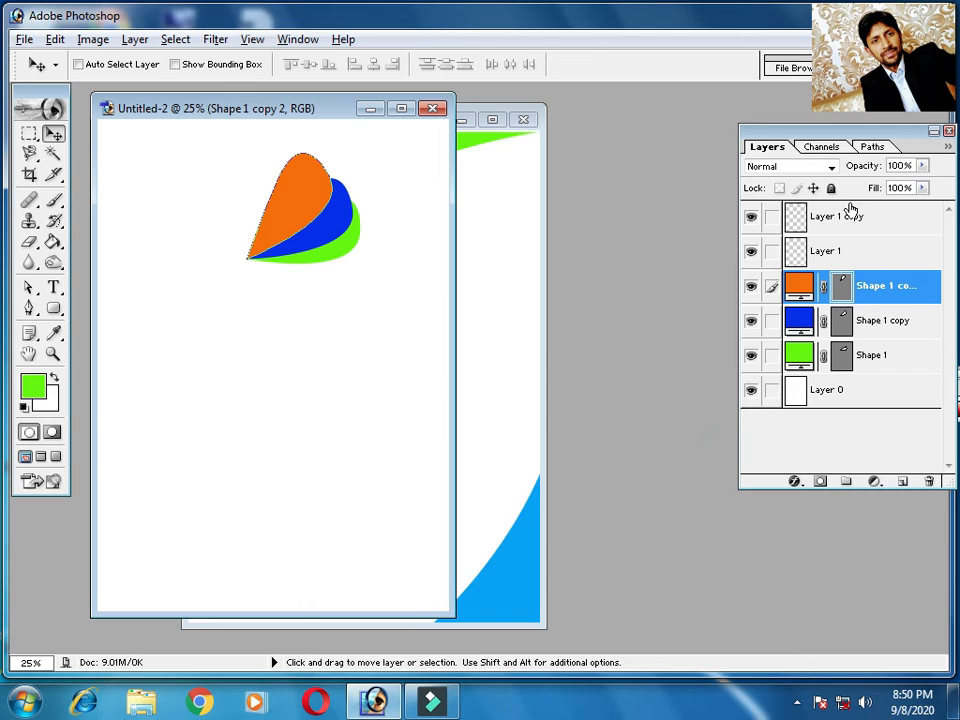
Duplicate the empty Layer 1
{"action": "left_click", "coordinate": [858, 250]}
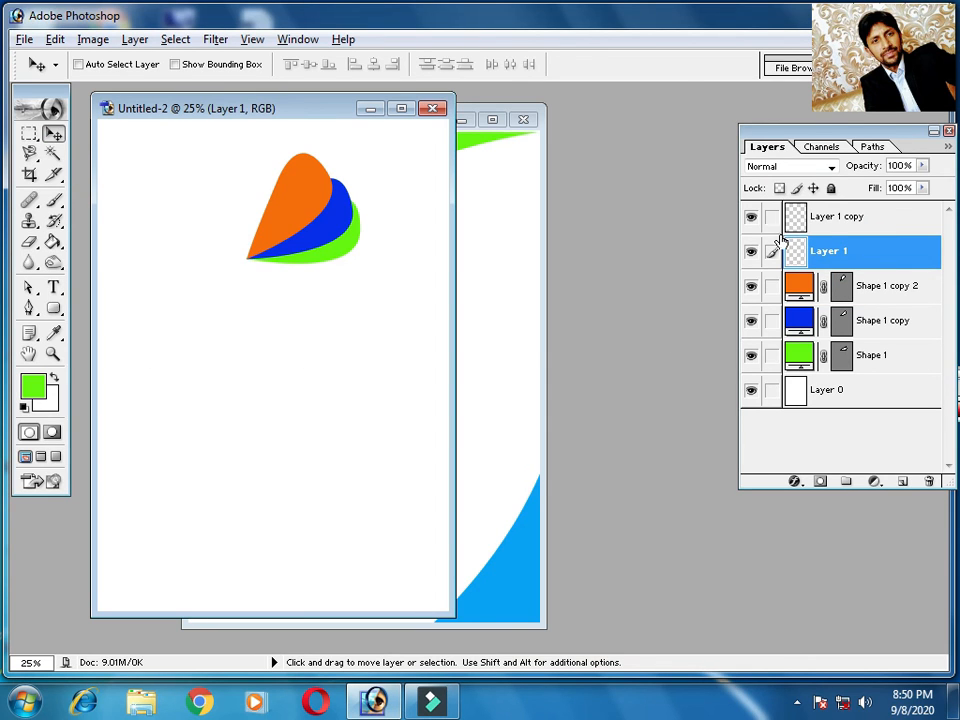
{"action": "left_click", "coordinate": [858, 253]}
{"action": "left_click_drag", "start_coordinate": [881, 255], "coordinate": [902, 481]}
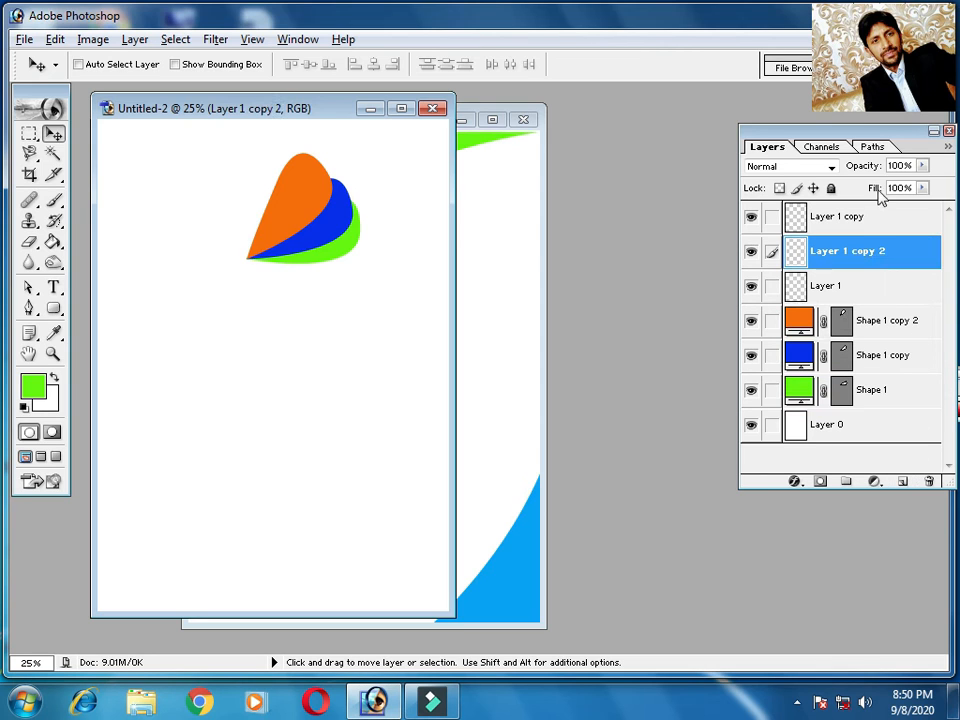
Delete all the empty layers above the leaf shape layers
{"action": "left_click", "coordinate": [858, 220]}
{"action": "left_click_drag", "start_coordinate": [879, 223], "coordinate": [933, 481]}
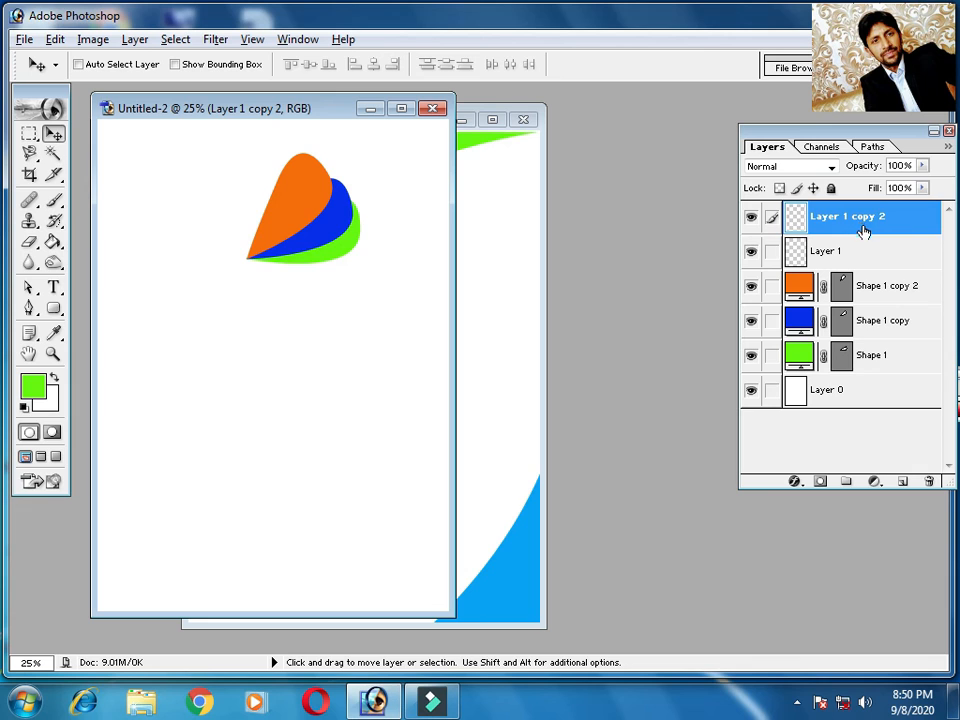
{"action": "left_click_drag", "start_coordinate": [866, 221], "coordinate": [929, 481]}
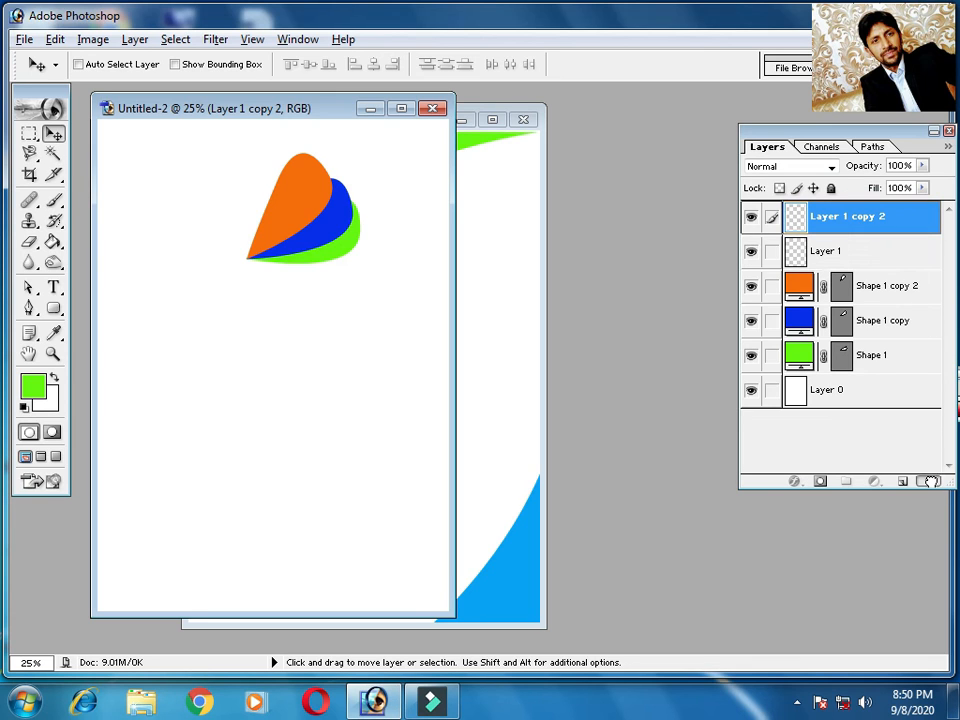
{"action": "left_click_drag", "start_coordinate": [857, 218], "coordinate": [929, 481]}
Link the blue and green leaf layers to the orange one and merge the three into a single layer
{"action": "left_click", "coordinate": [772, 251]}
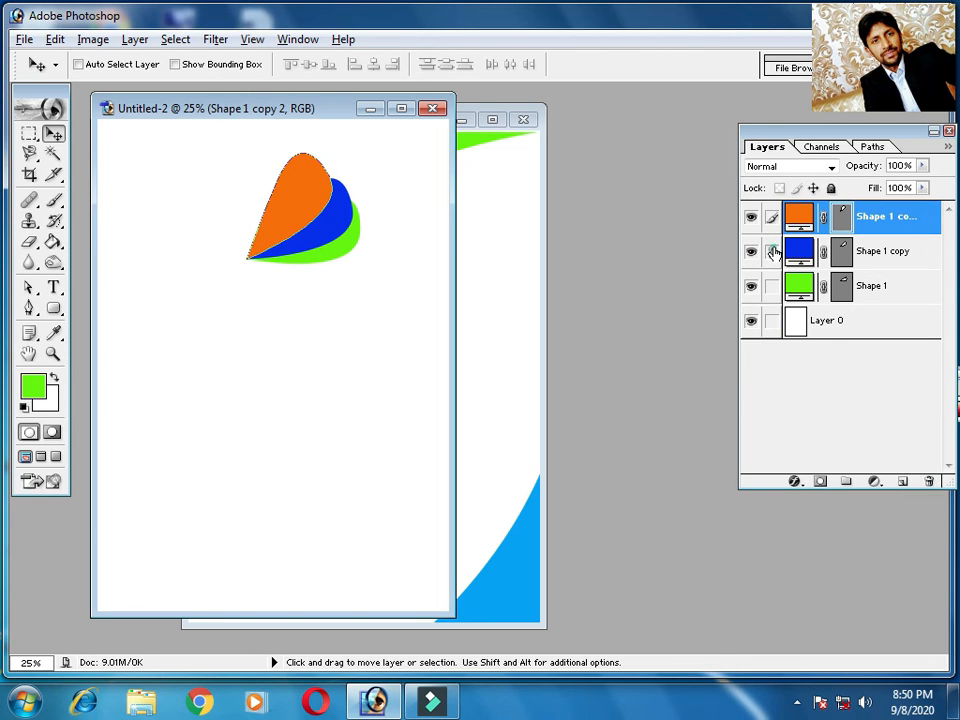
{"action": "left_click", "coordinate": [772, 286]}
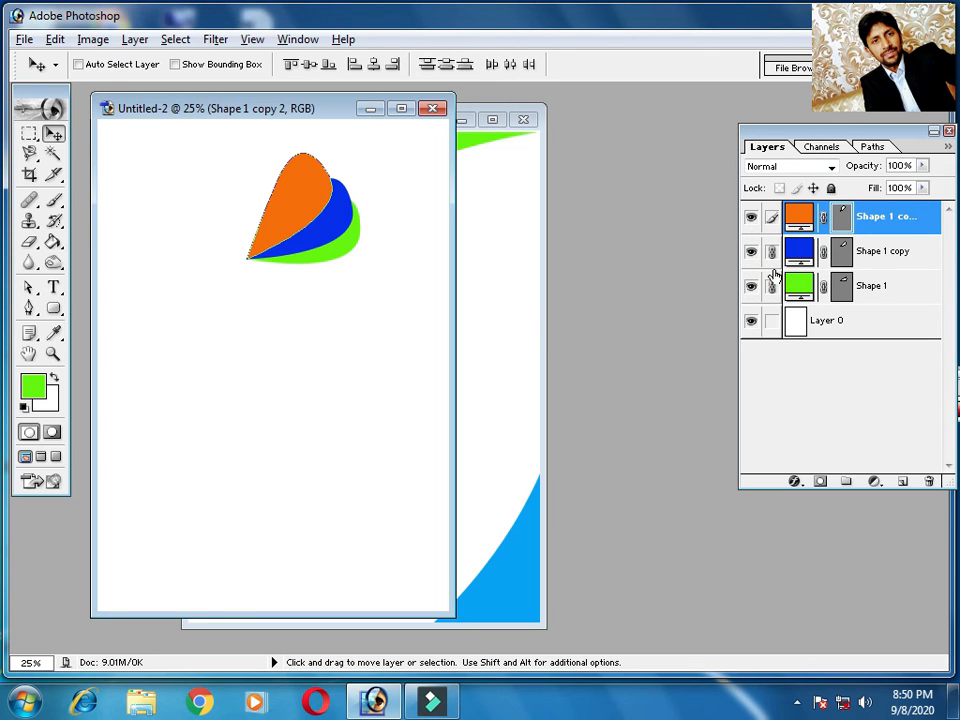
{"action": "key", "text": "ctrl+e"}
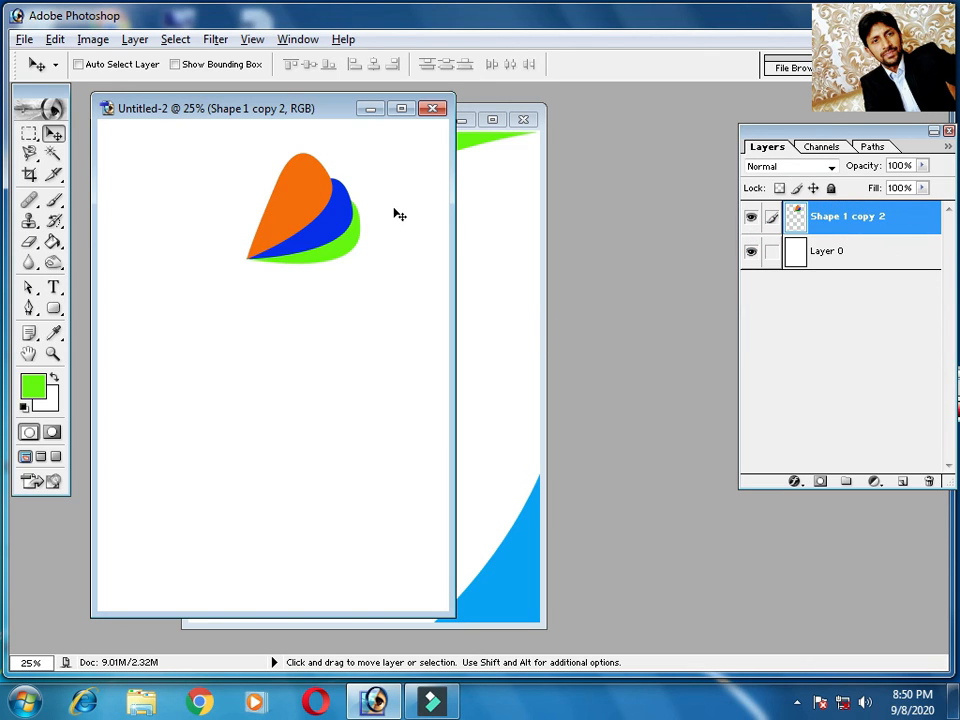
Rotate the merged leaf motif by about -6.6°, scale it to about 66.6% by 65.7%, and reposition it in the page's upper half
{"action": "left_click", "coordinate": [55, 134]}
{"action": "left_click_drag", "start_coordinate": [311, 231], "coordinate": [317, 300]}
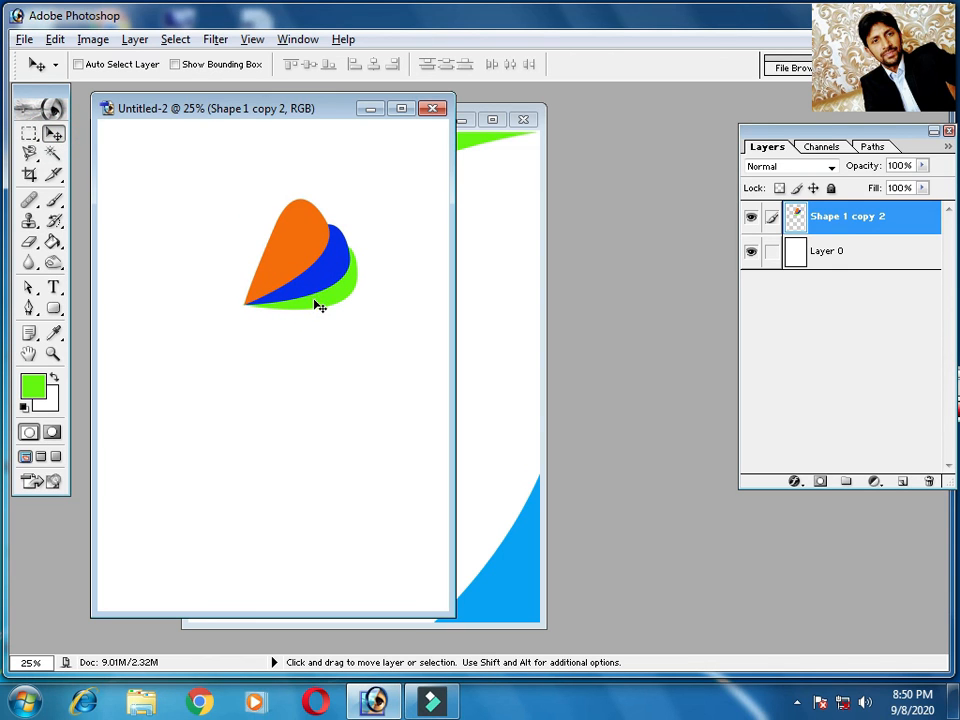
{"action": "key", "text": "ctrl+t"}
{"action": "mouse_move", "coordinate": [296, 165]}
{"action": "left_mouse_down"}
{"action": "mouse_move", "coordinate": [223, 180]}
{"action": "mouse_move", "coordinate": [284, 162]}
{"action": "left_mouse_up"}
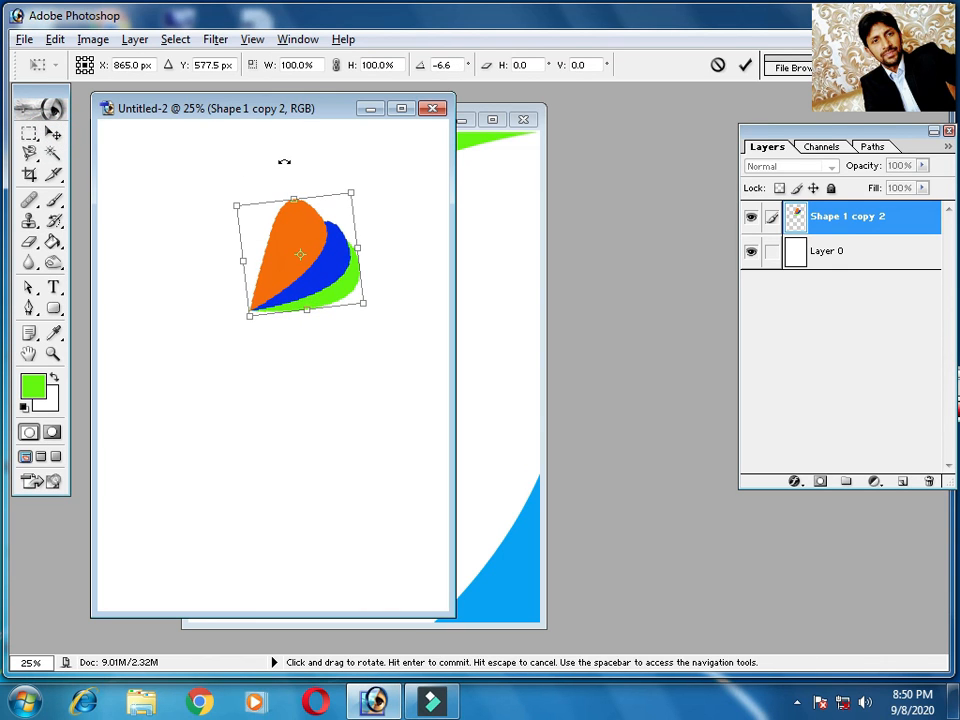
{"action": "left_click_drag", "start_coordinate": [352, 191], "coordinate": [321, 236]}
{"action": "left_click", "coordinate": [53, 133]}
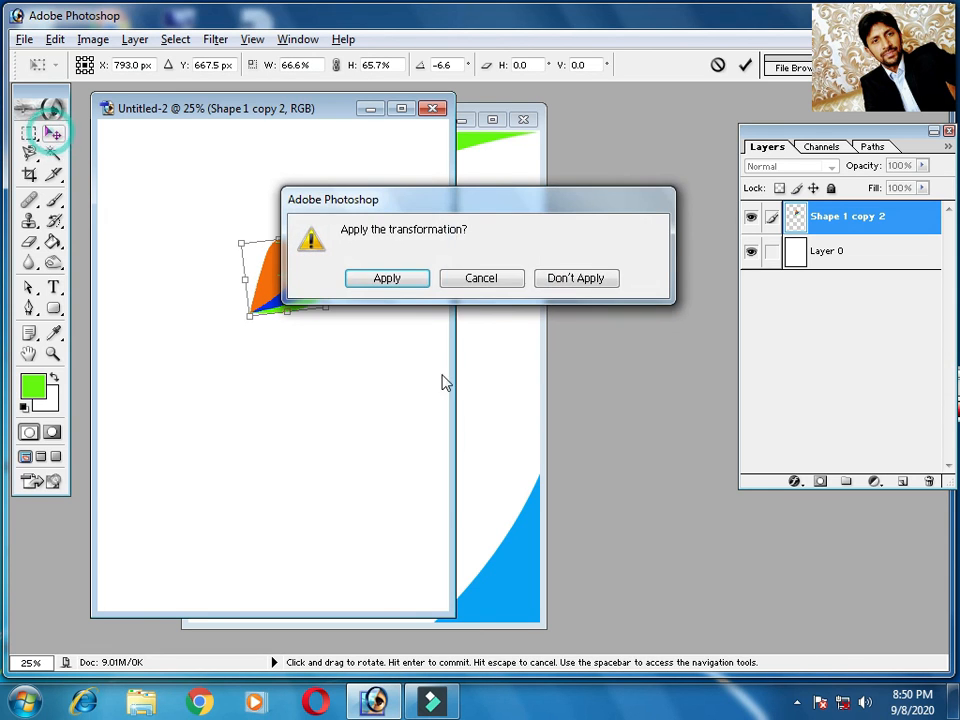
{"action": "left_click", "coordinate": [386, 278]}
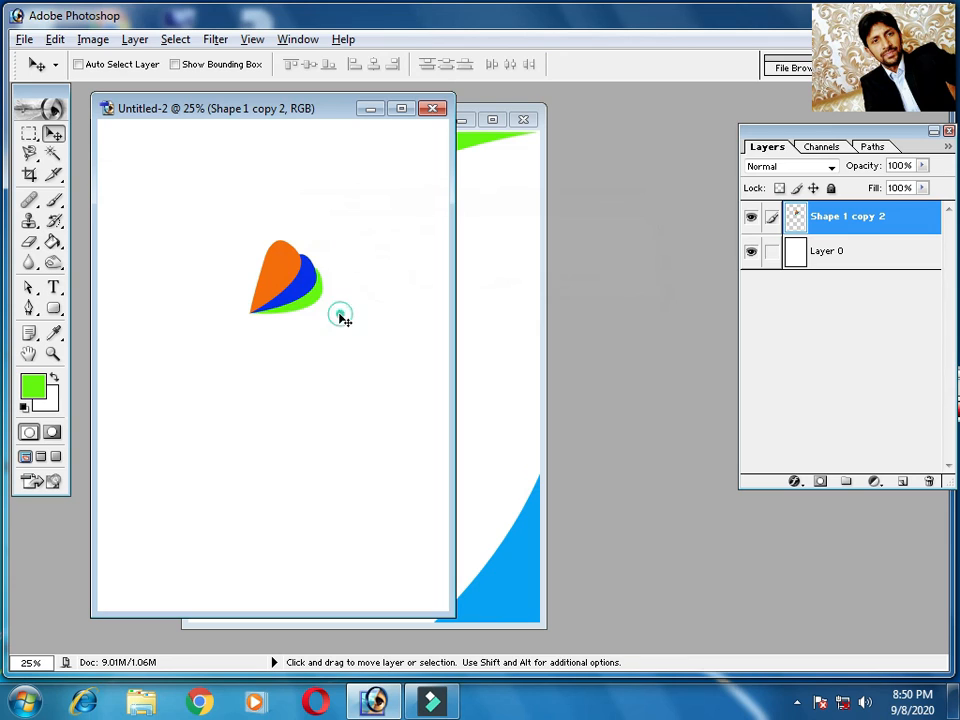
{"action": "left_click_drag", "start_coordinate": [281, 294], "coordinate": [297, 247]}
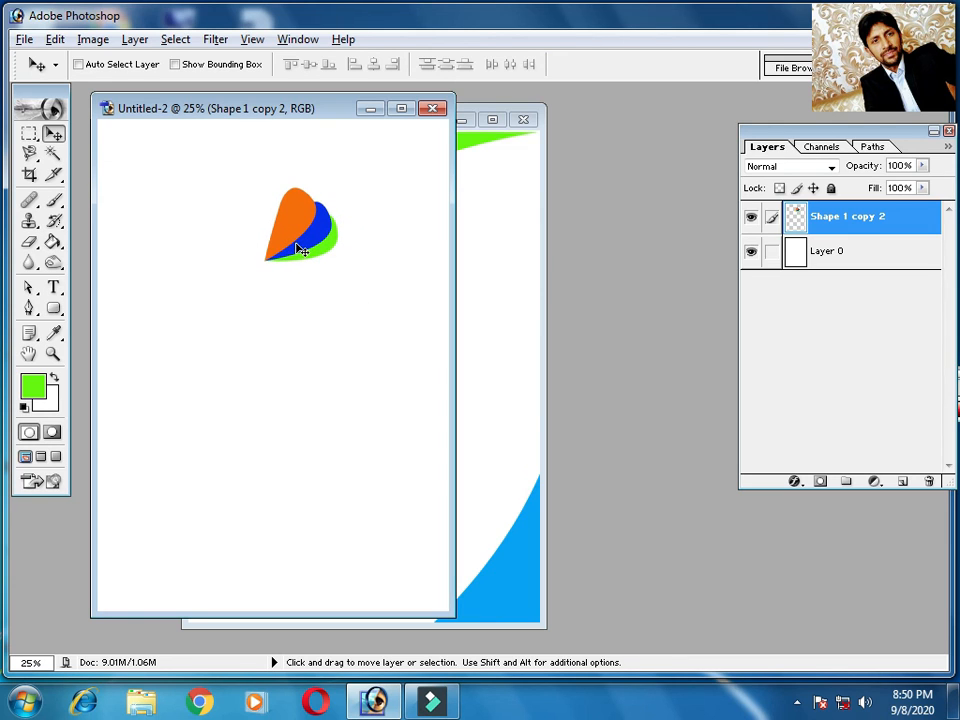